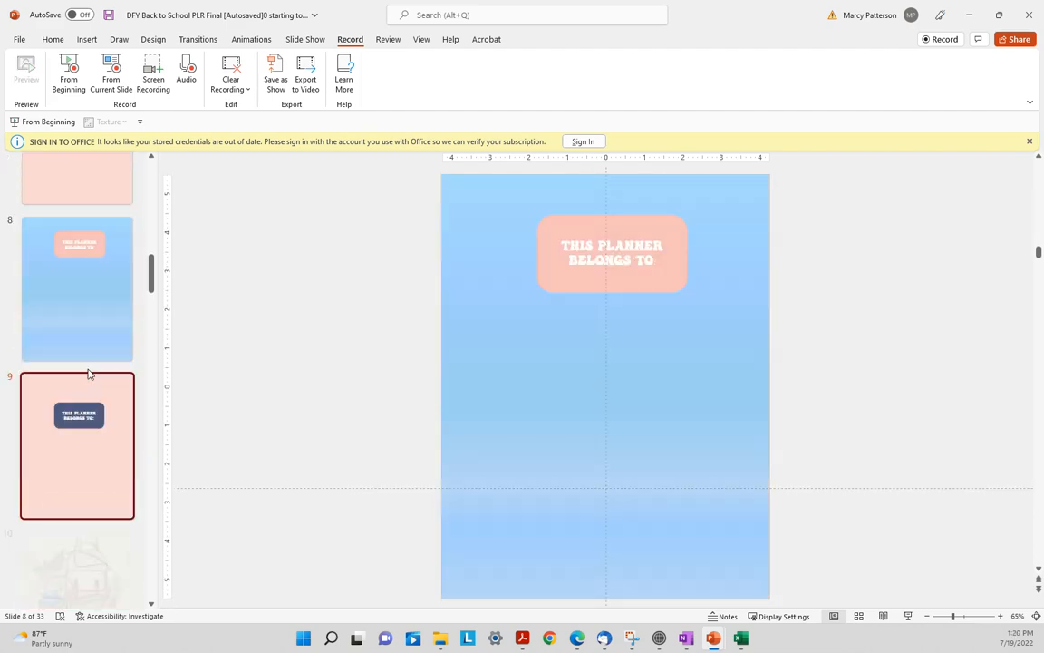
Look through the planner pages from slide 9 to the last slide
key("Down")
key("Down")
key("Down")
key("Down")
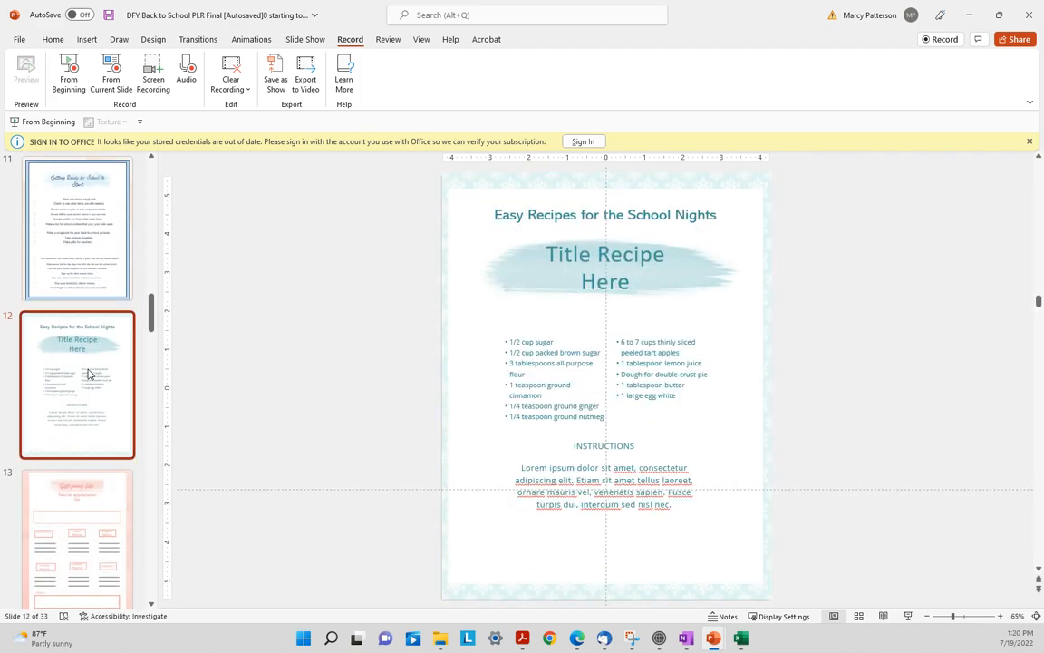
key("Down")
key("Down")
key("Down")
key("Down")
key("Down")
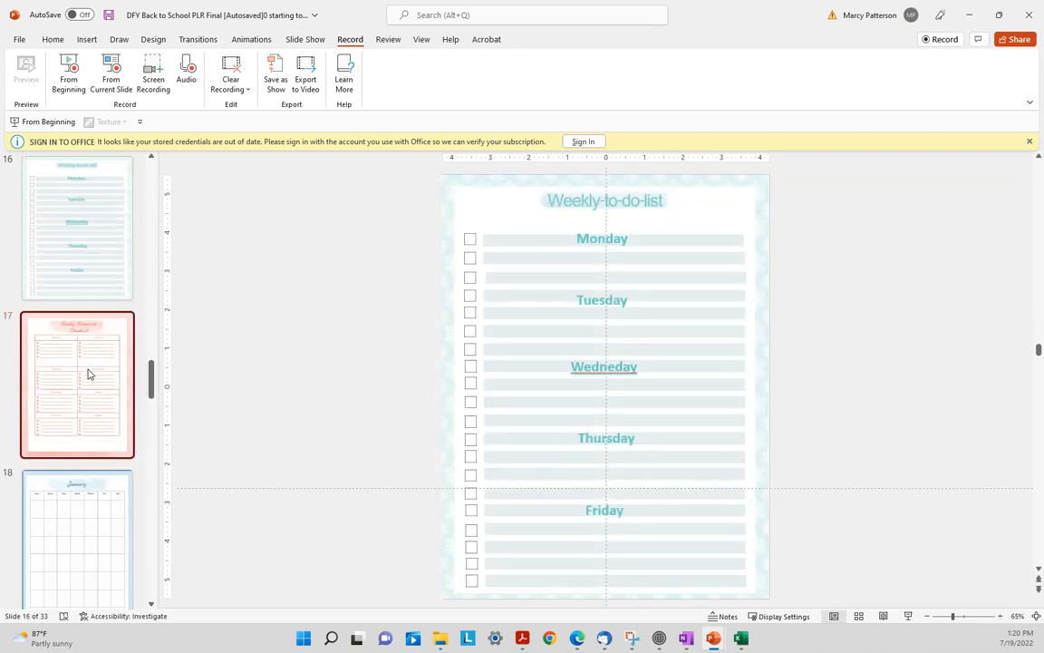
key("Down")
key("Down")
key("Down")
key("Down")
key("Down")
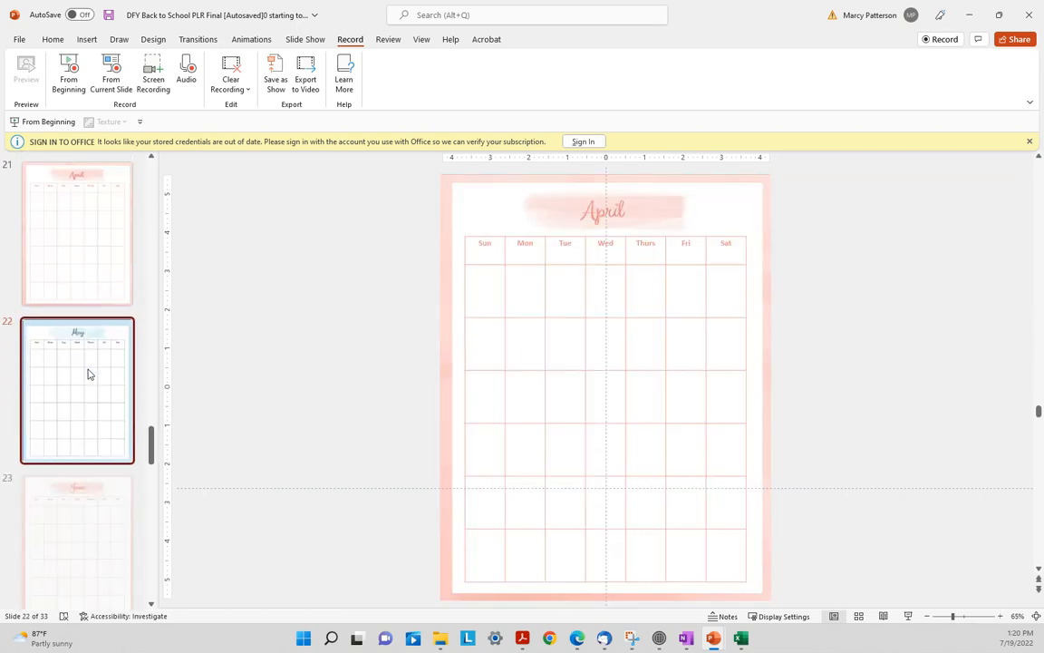
key("Down")
key("Down")
key("Down")
key("Down")
key("Down")
key("Down")
key("Down")
key("Down")
key("Down")
key("Down")
key("Down")
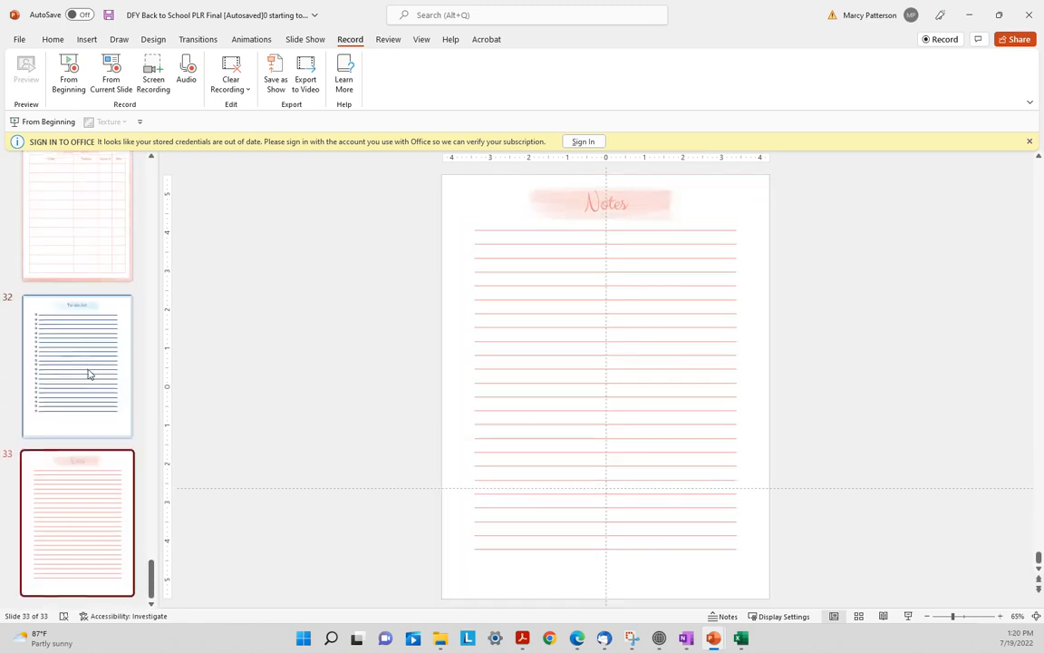
Review the planner pages in reverse order back to the cover on slide 1
key("Up")
key("Up")
key("Up")
key("Up")
key("Up")
key("Up")
key("Up")
key("Up")
key("Up")
key("Up")
key("Up")
key("Up")
key("Up")
key("Up")
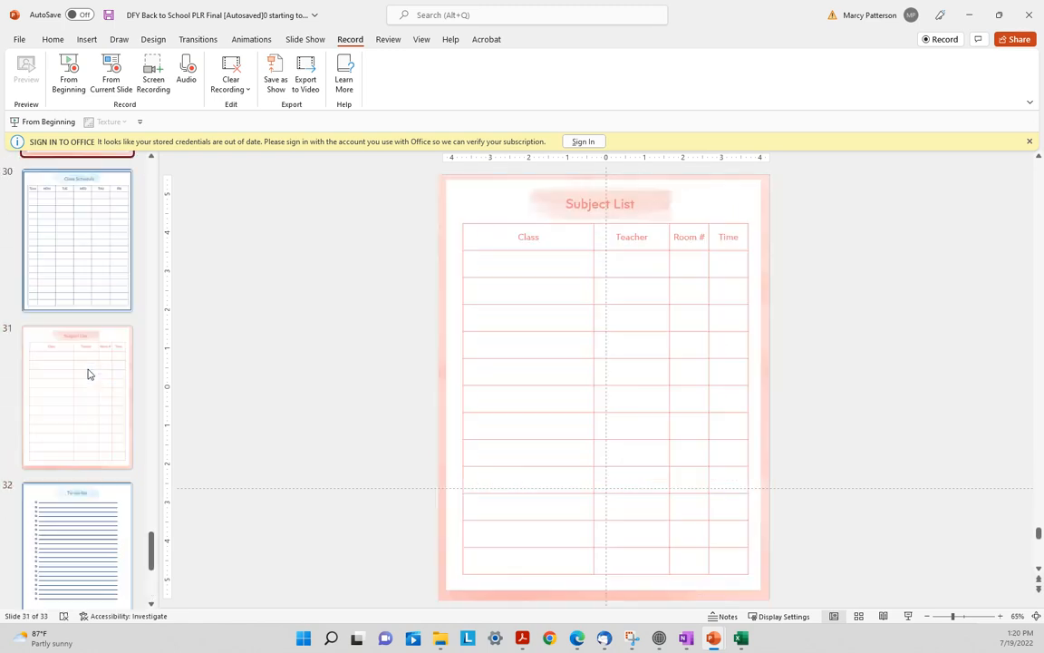
key("Up")
key("Up")
key("Up")
key("Up")
key("Up")
key("Up")
key("Up")
key("Up")
key("Up")
key("Up")
key("Up")
key("Up")
key("Up")
key("Up")
key("Up")
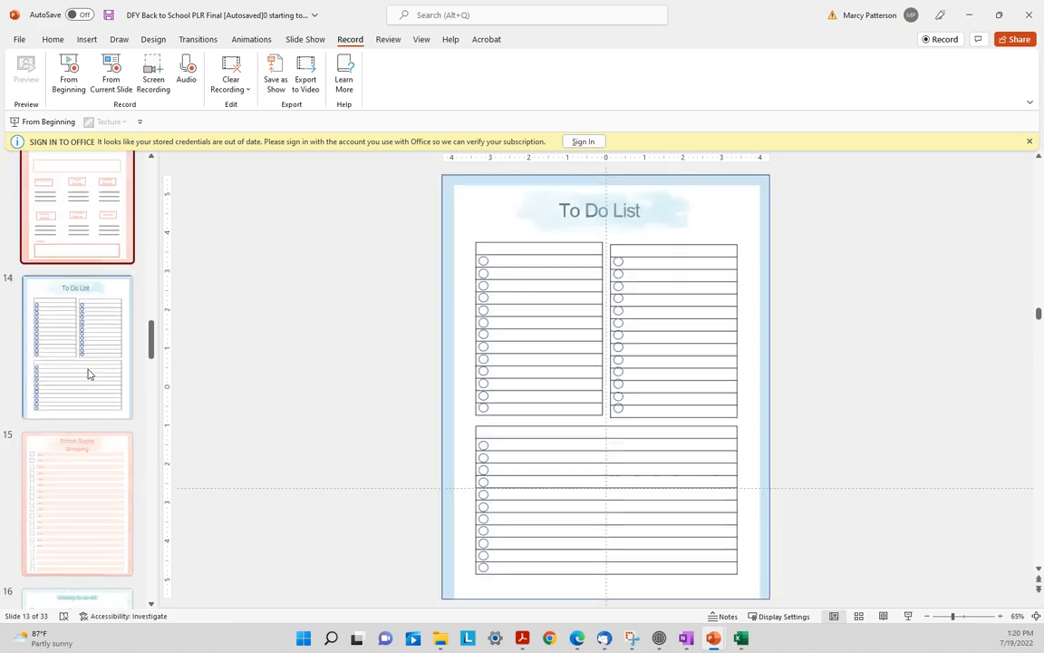
key("Up")
key("Up")
key("Up")
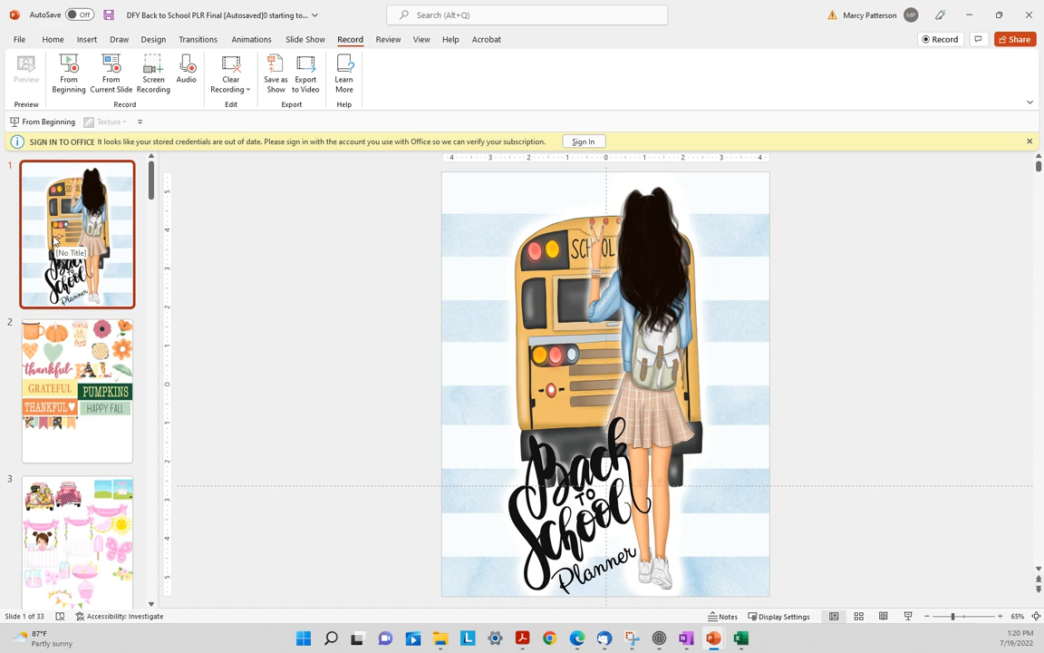
Delete the small picture of the lemonade stand on a landscape from the pink lemonade clip art page on slide 3
key("Down")
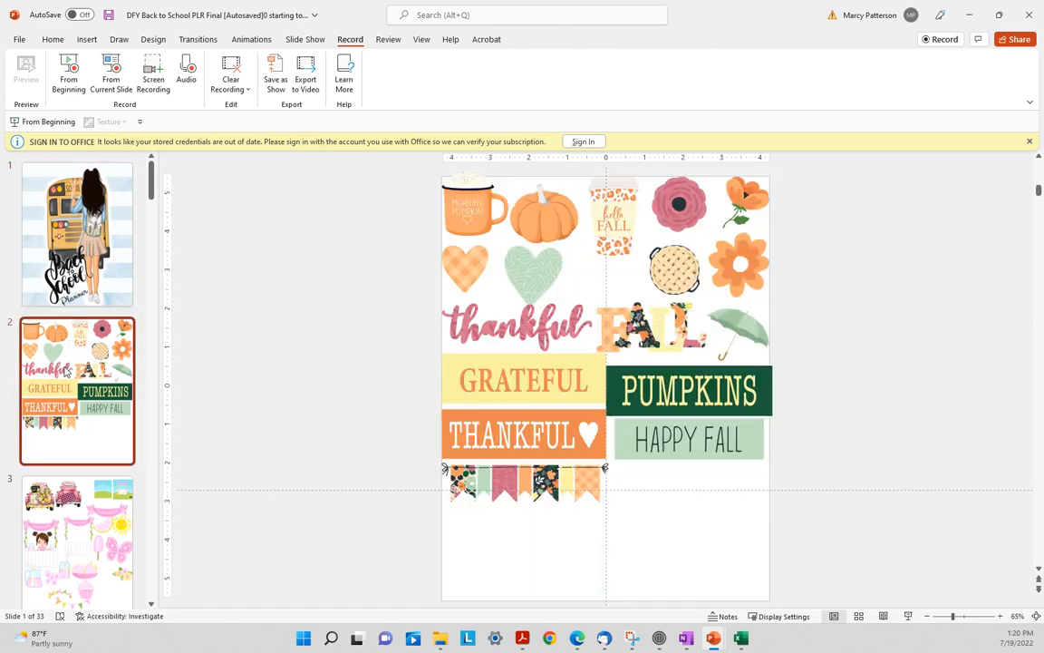
key("Down")
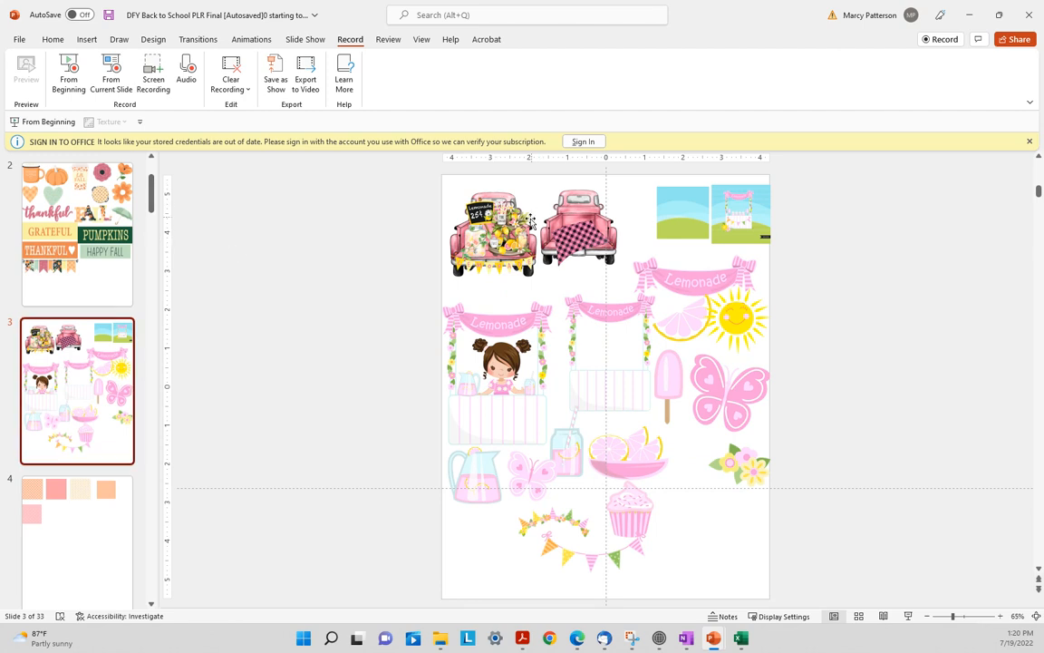
left_click(759, 202)
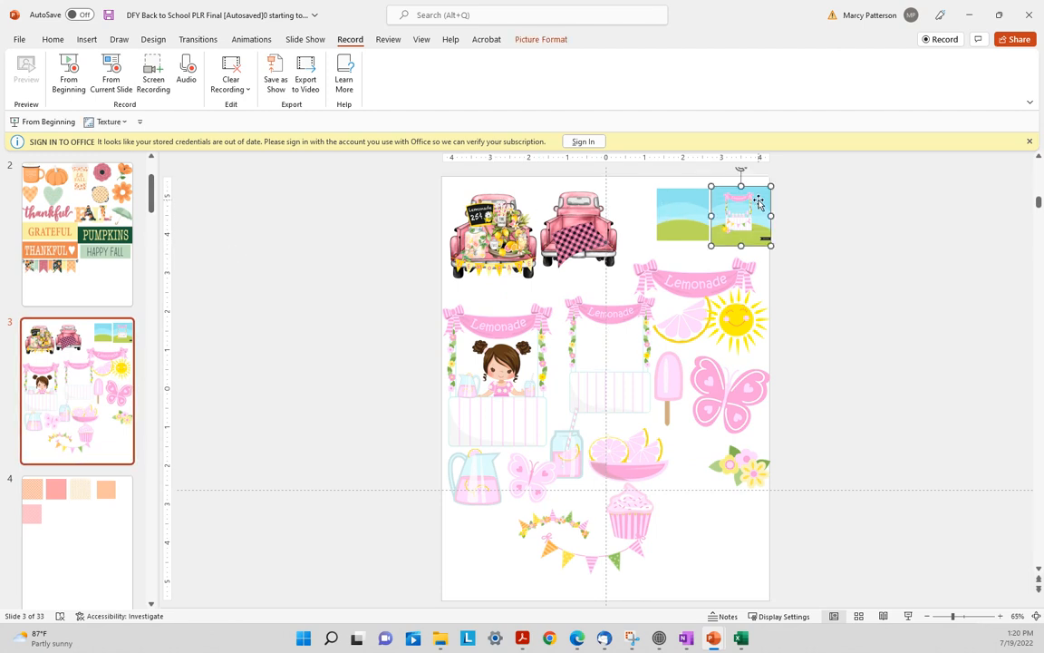
key("Delete")
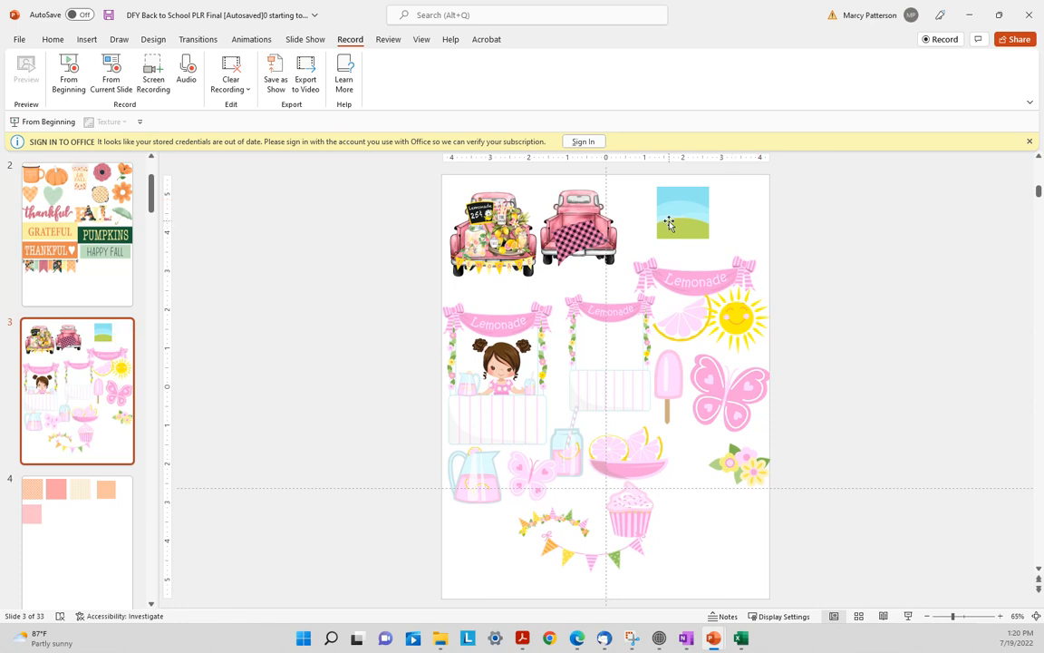
Copy the plain sky-and-hill picture on slide 3 and add a slide after it, cleared of its title and text placeholders
left_click(669, 225)
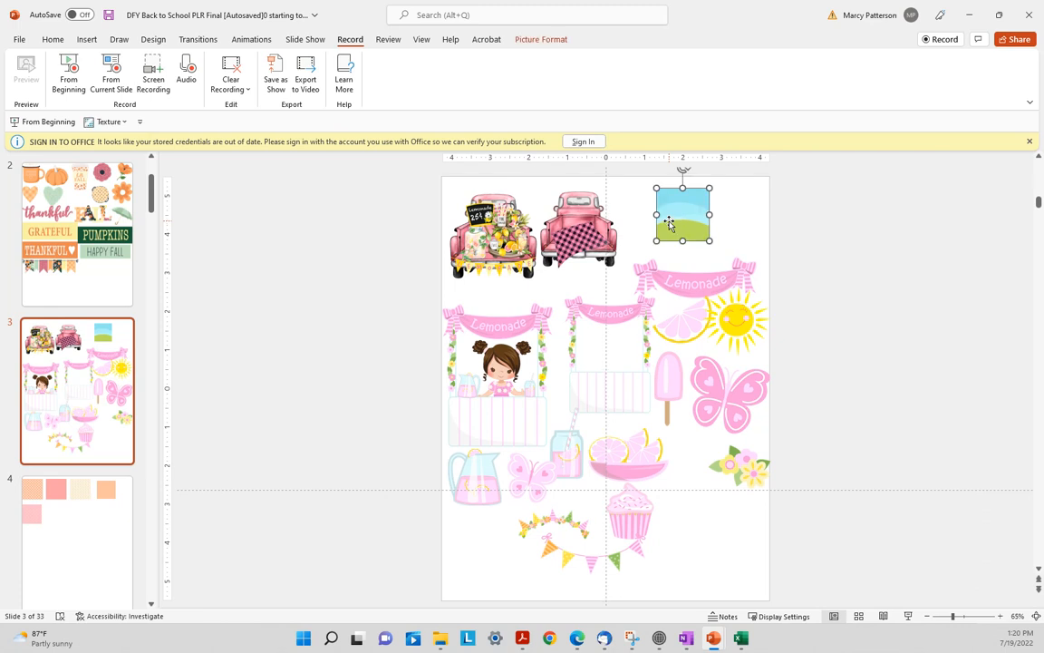
left_click_drag(669, 221, 675, 222)
left_click(702, 228)
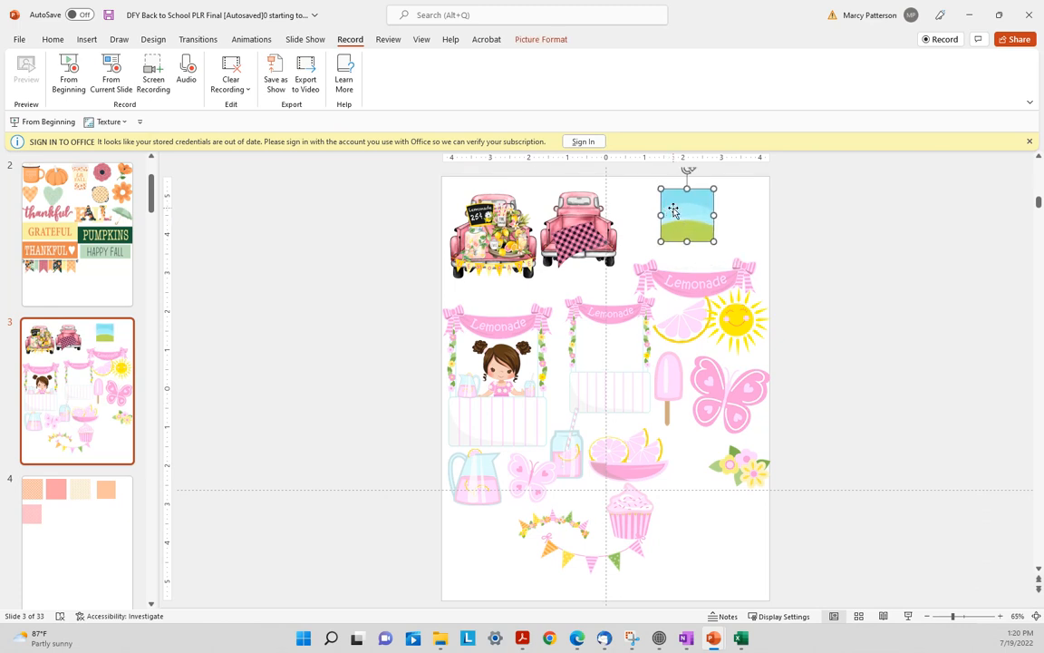
right_click(65, 356)
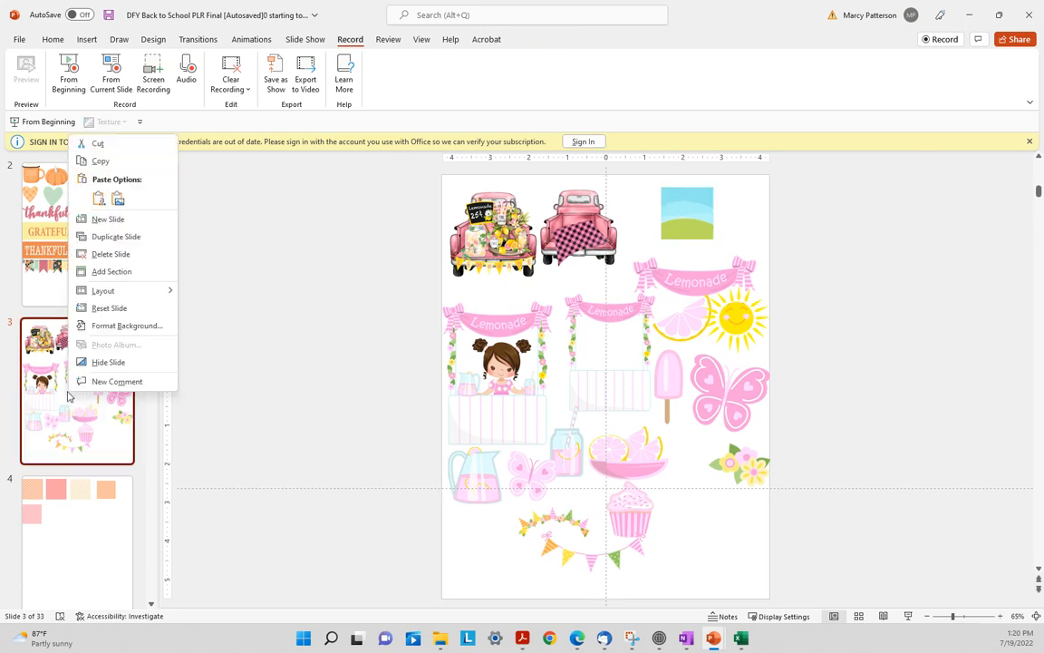
left_click(102, 218)
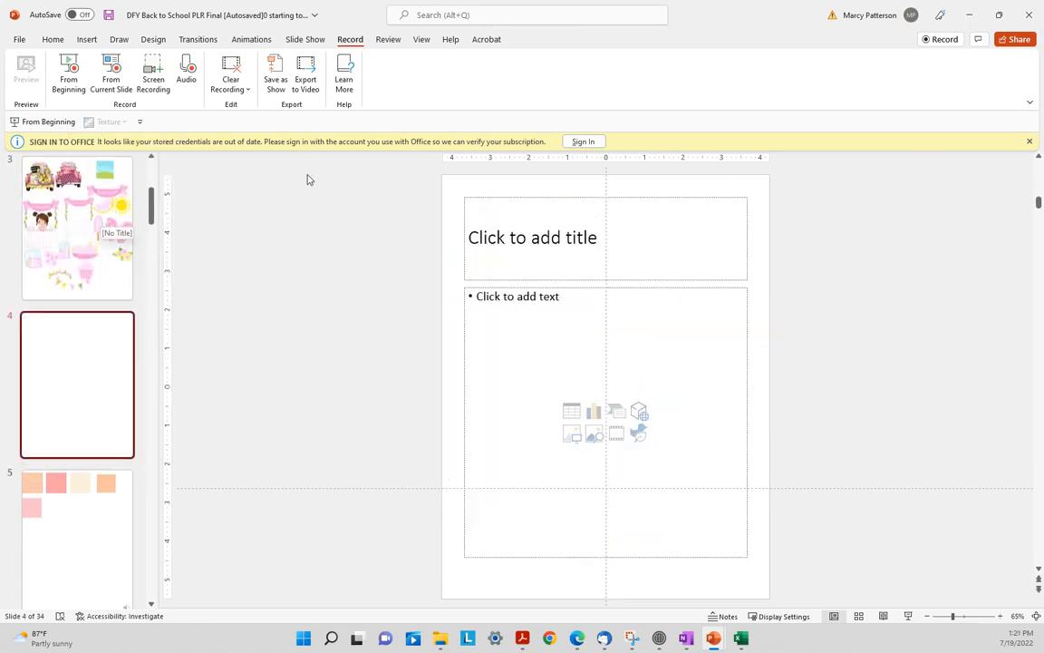
left_click_drag(455, 193, 763, 585)
key("Delete")
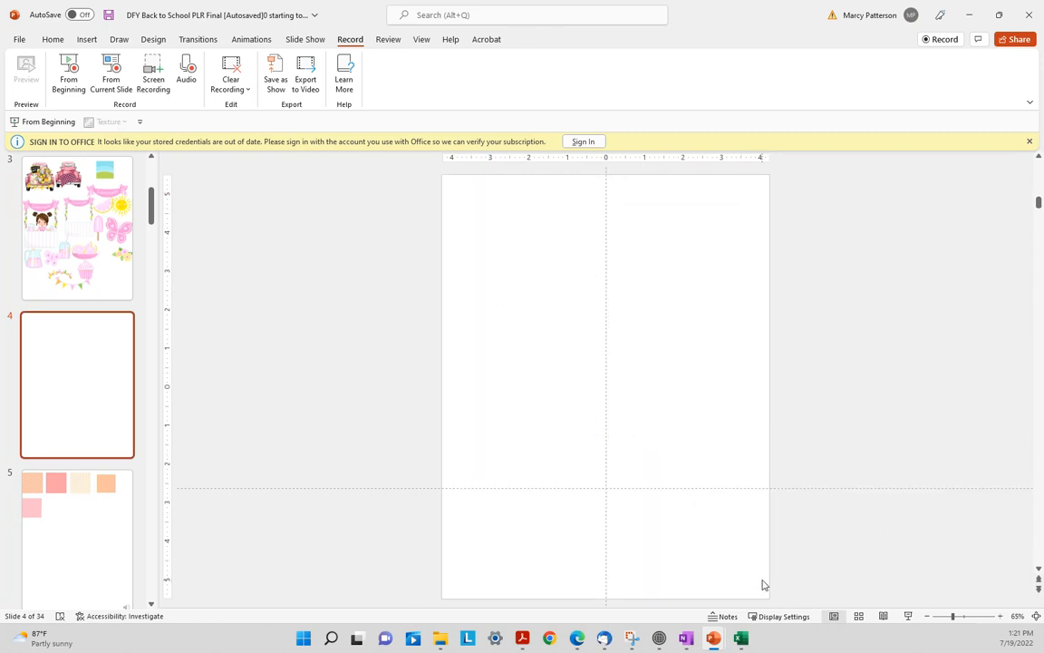
Paste the sky-and-hill picture onto the empty slide 4 and stretch it to cover the whole page
key("ctrl+v")
left_click_drag(589, 224, 508, 591)
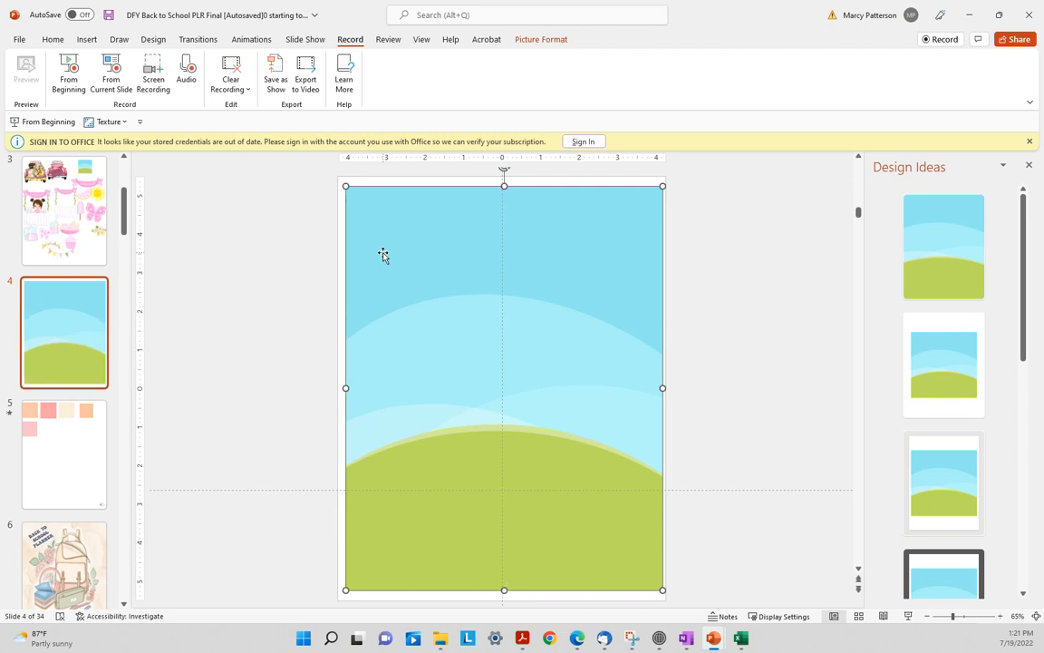
left_click_drag(343, 182, 338, 175)
left_click_drag(663, 385, 666, 385)
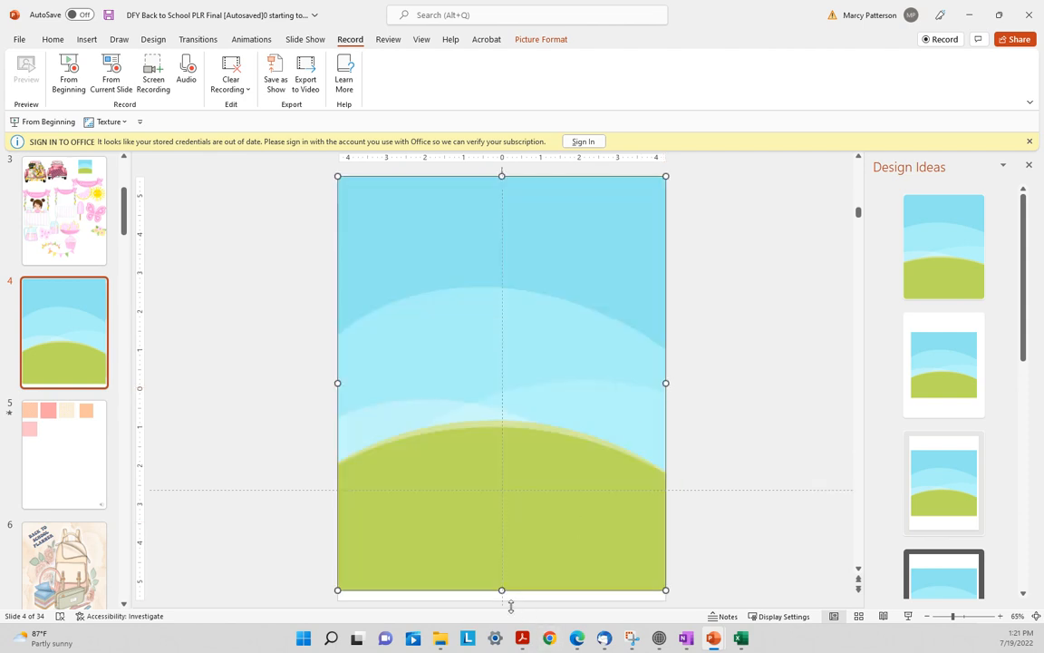
left_click_drag(502, 590, 503, 598)
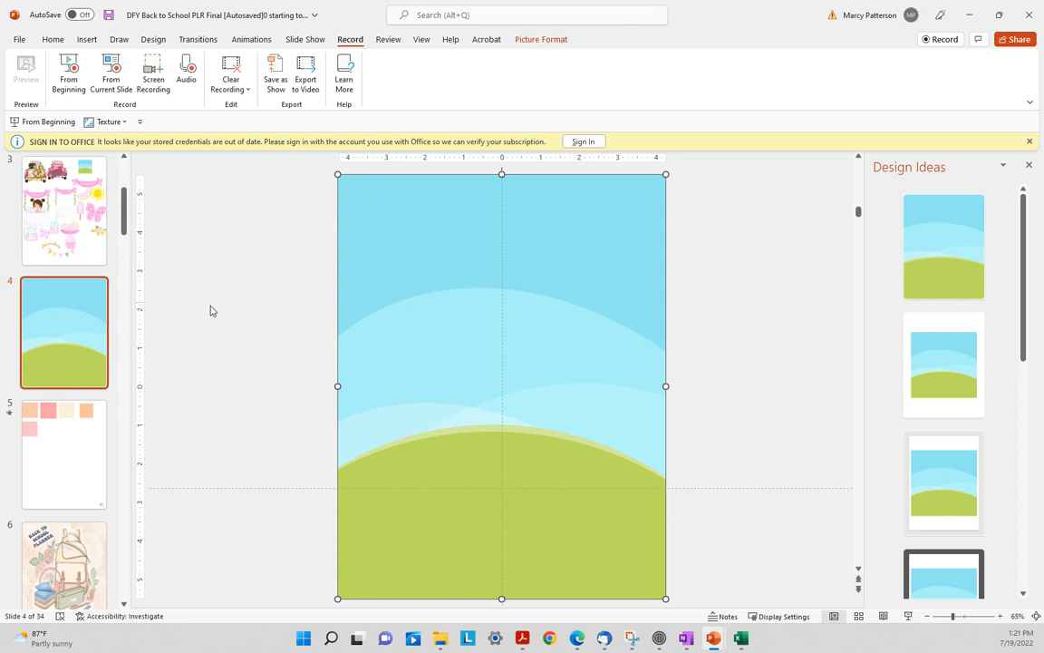
Copy the empty lemonade stand from slide 3 onto slide 4, resize it to a small stand and place it on top of the hill
left_click(48, 216)
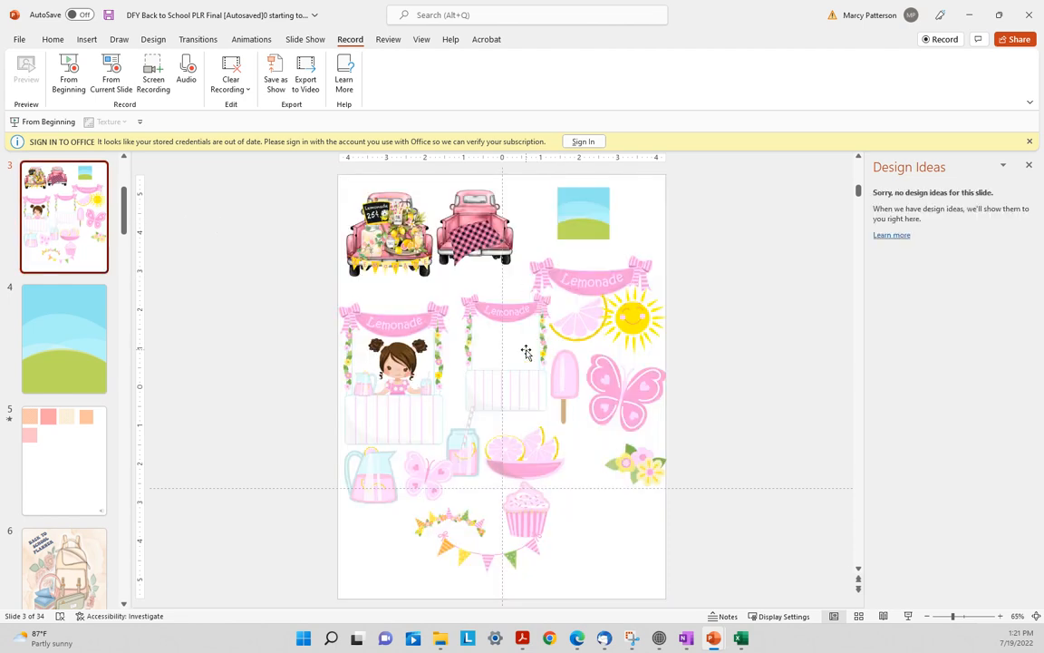
left_click(495, 394)
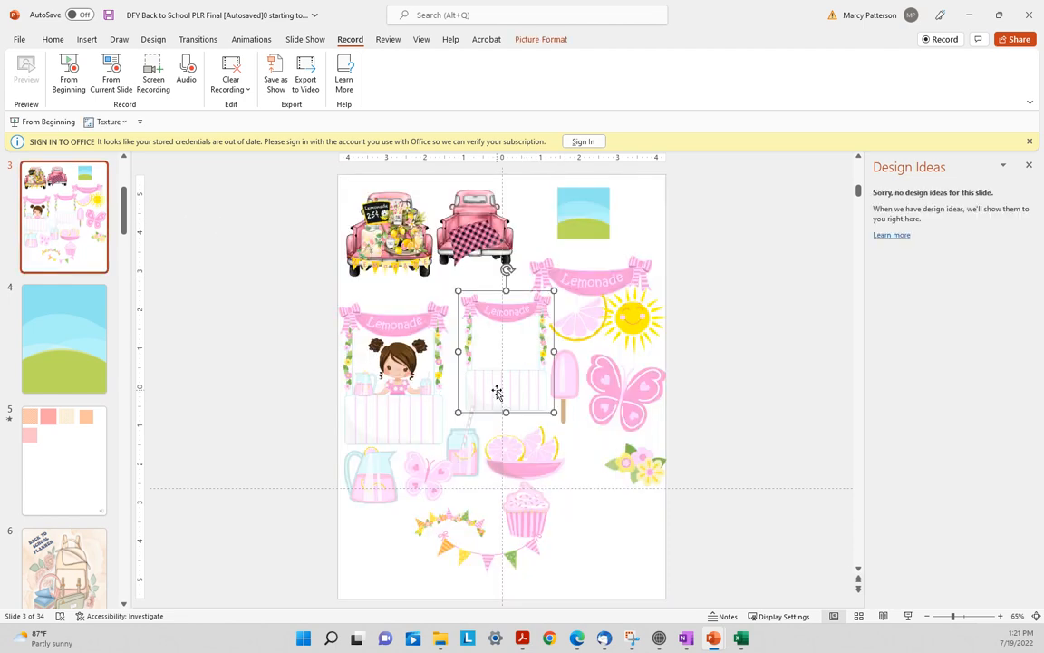
left_click(64, 354)
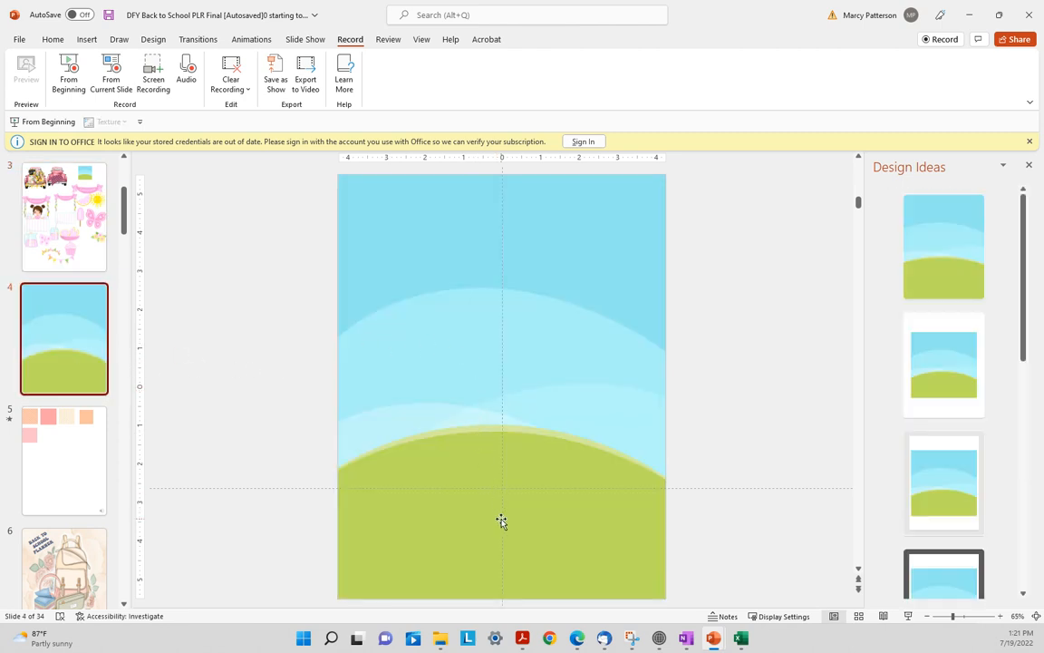
left_click(497, 529)
key("ctrl+v")
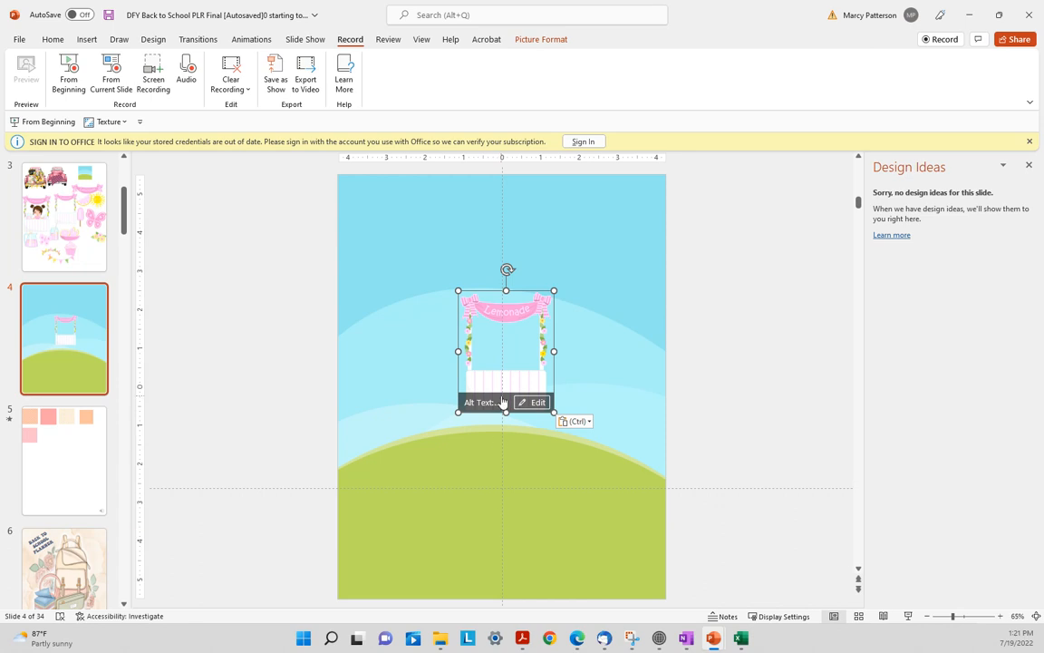
left_click_drag(459, 413, 456, 480)
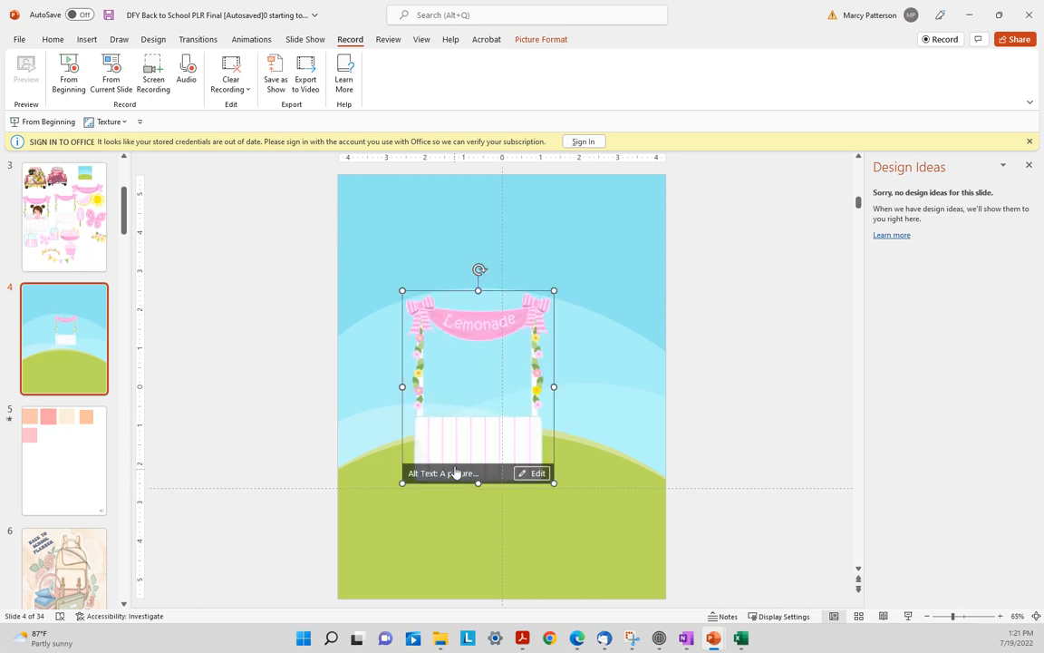
left_click_drag(472, 439, 505, 391)
left_click_drag(436, 433, 513, 399)
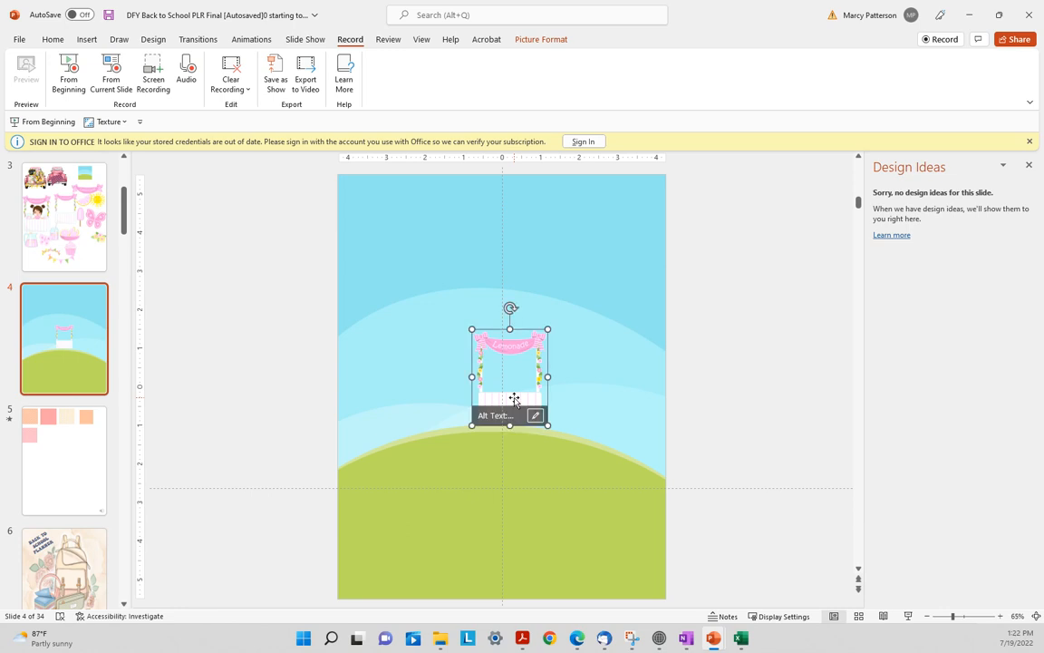
Replace the empty stand on slide 4 with a copy of slide 3's lemonade stand with the girl, placed in the page's upper-right corner
left_click(43, 214)
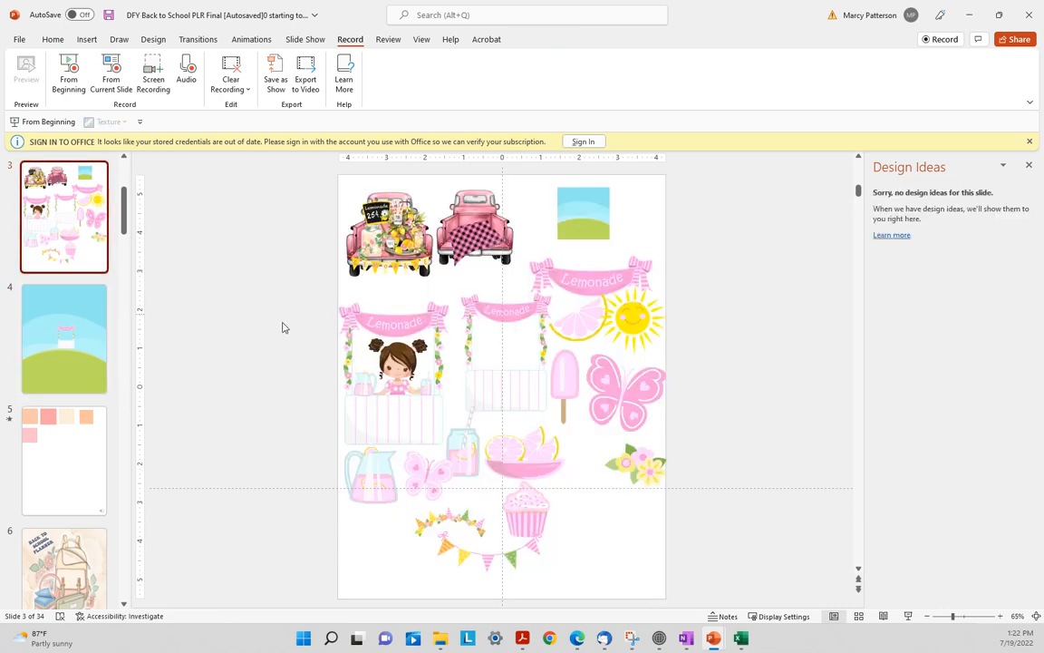
left_click(399, 367)
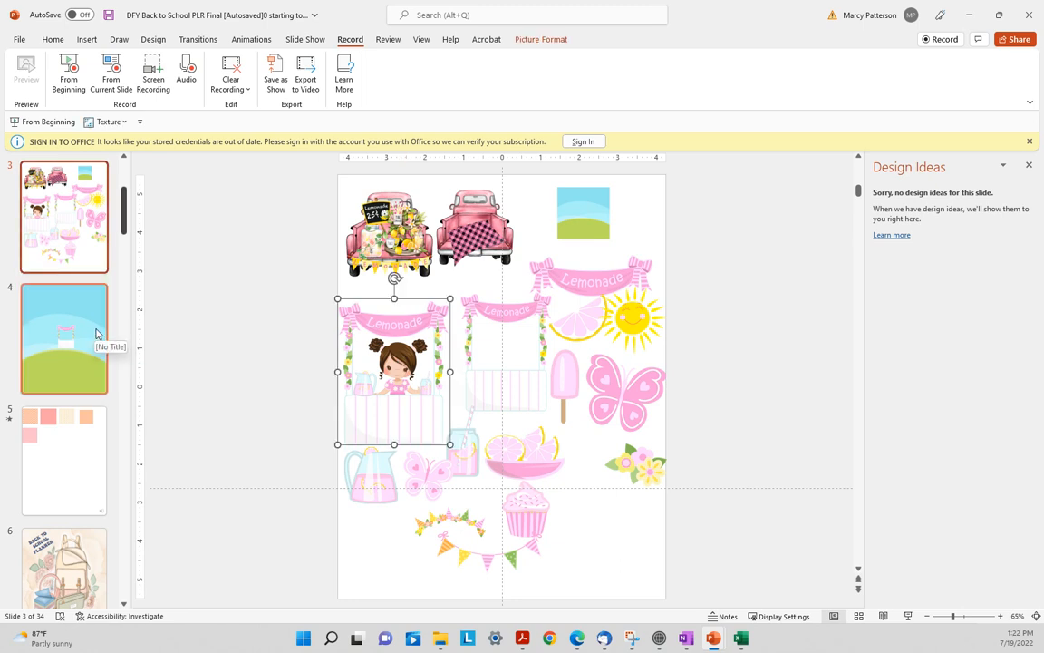
left_click(97, 339)
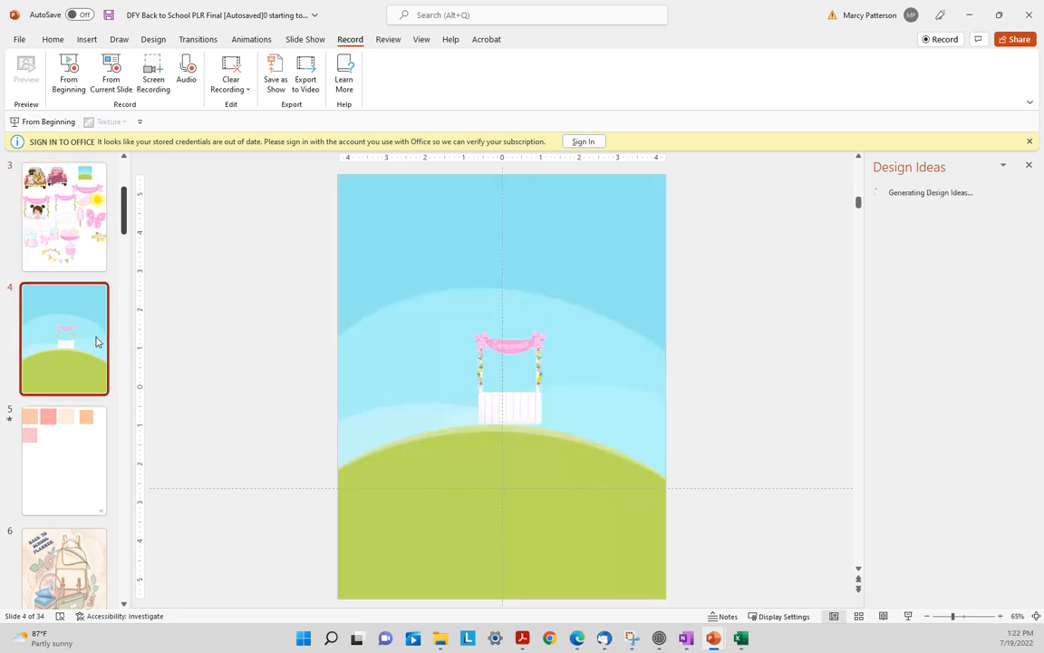
left_click(504, 386)
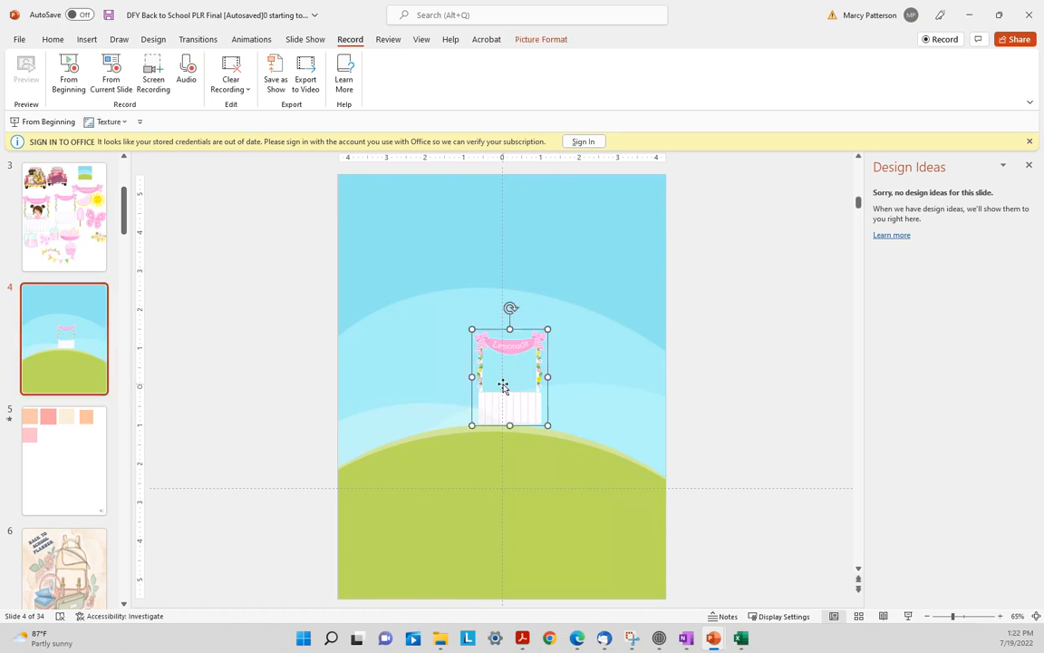
key("Delete")
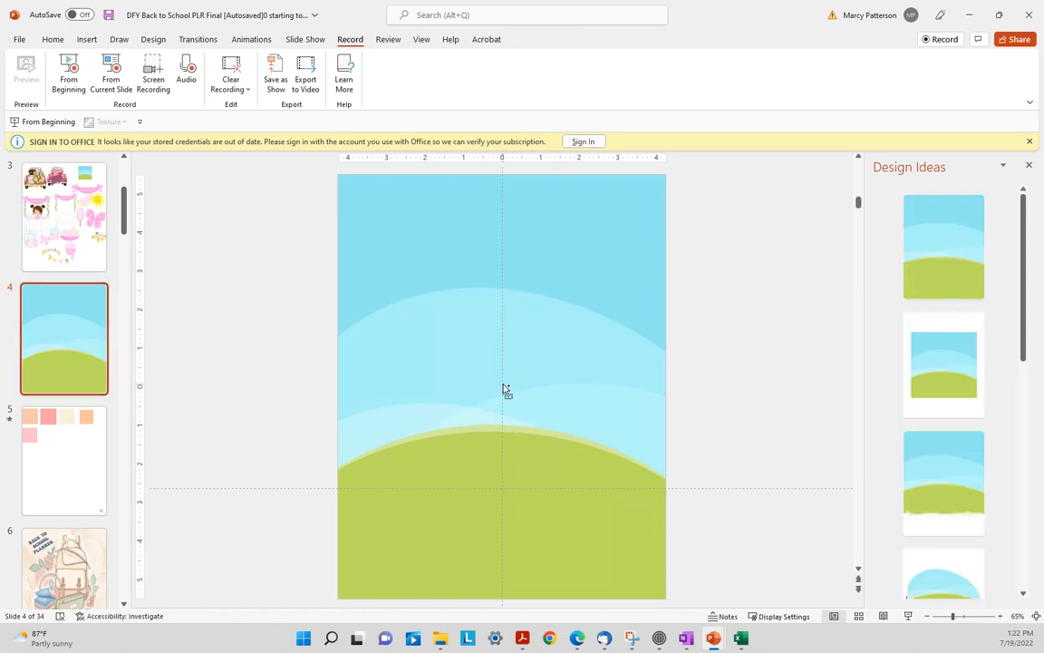
key("ctrl+v")
left_click_drag(403, 381, 502, 377)
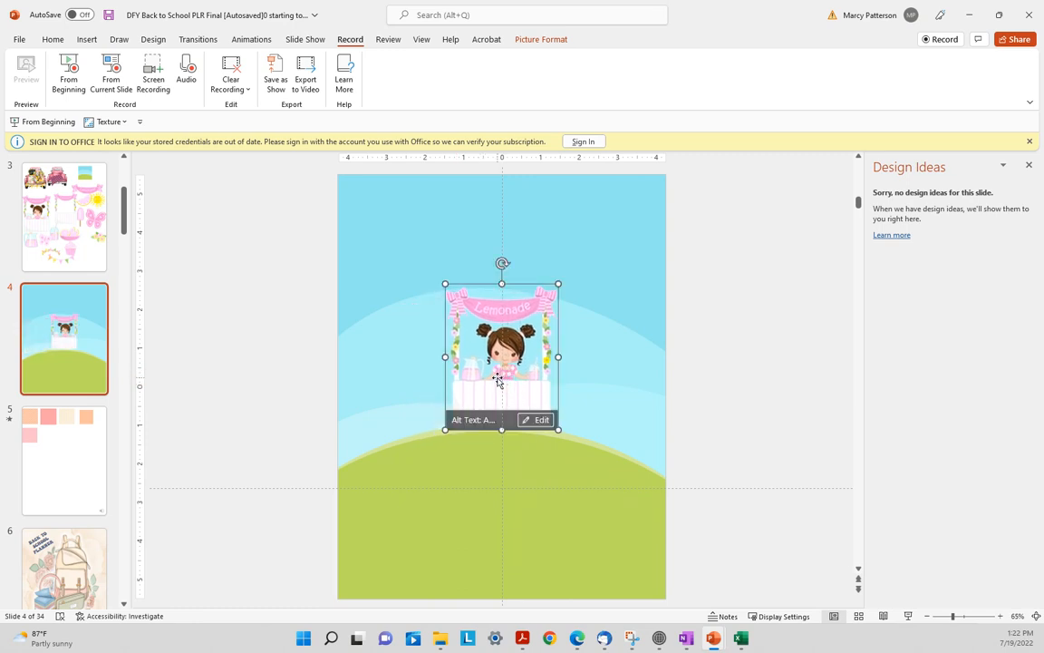
left_click_drag(496, 379, 596, 265)
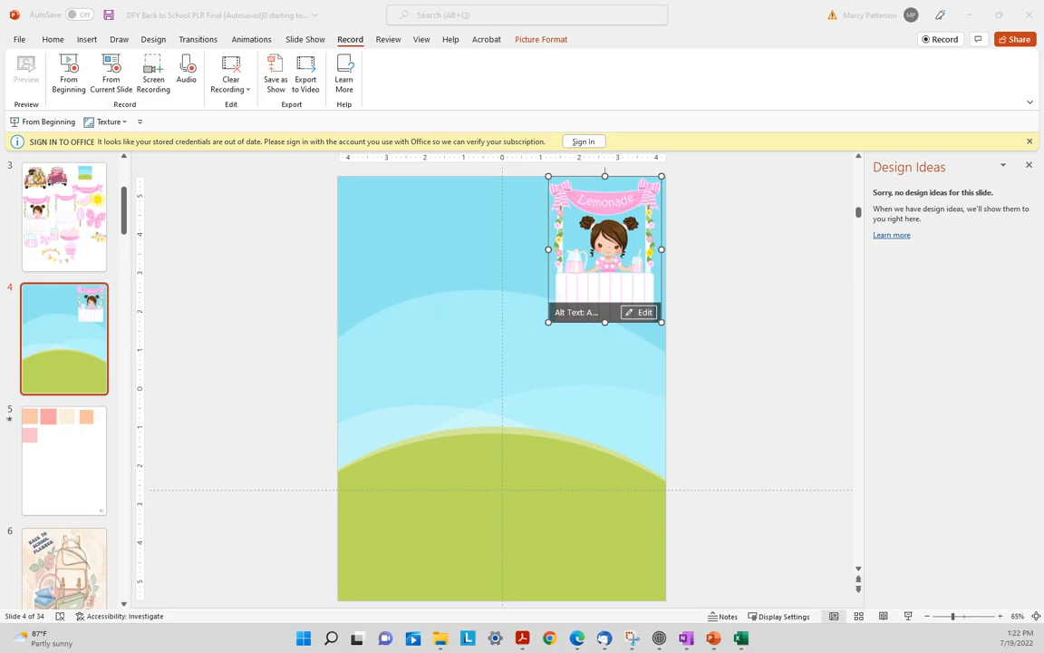
key("super+d")
key("super+d")
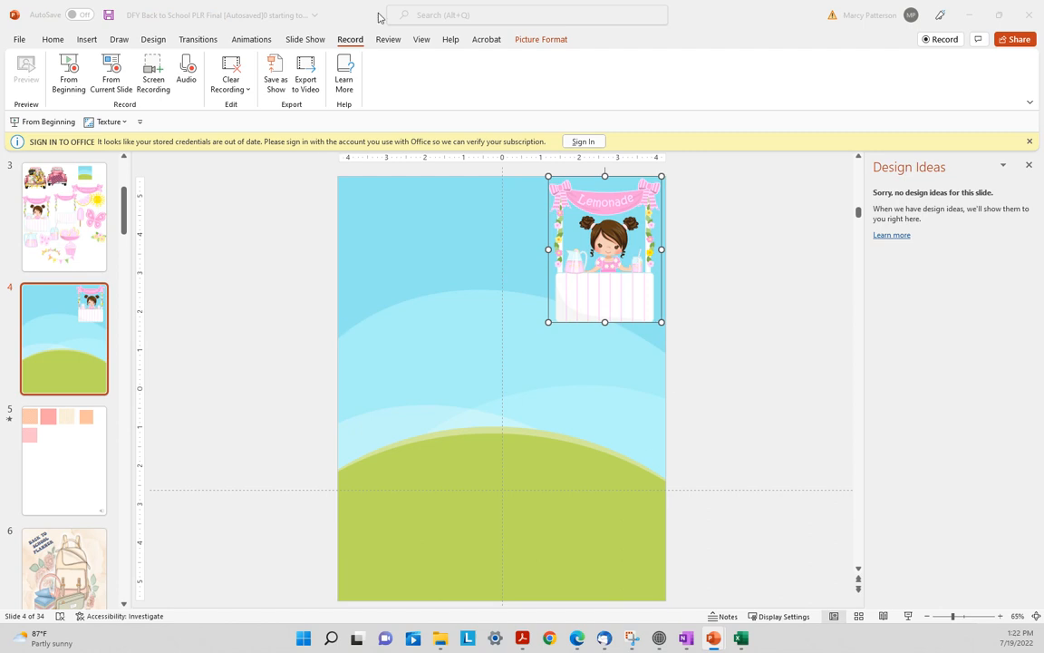
left_click(92, 45)
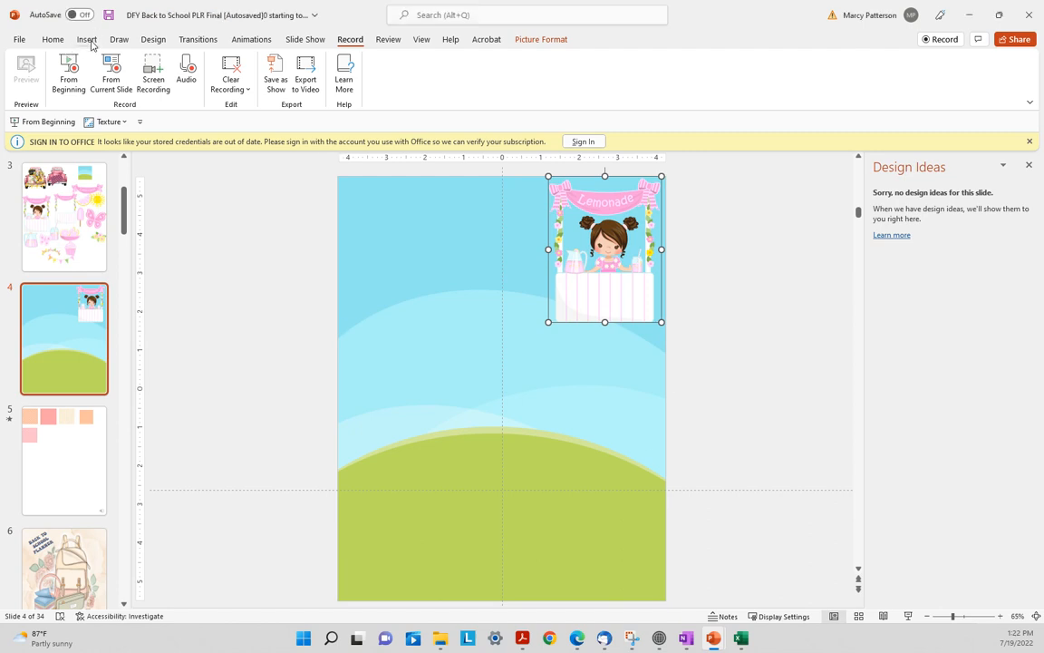
left_click(87, 40)
left_click(98, 77)
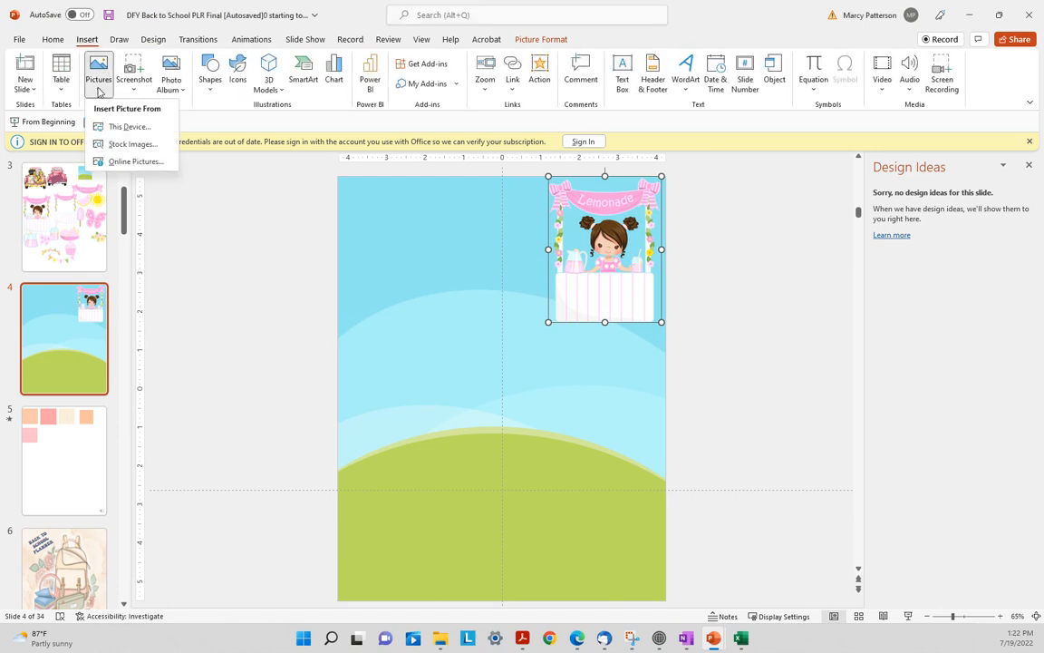
left_click(124, 129)
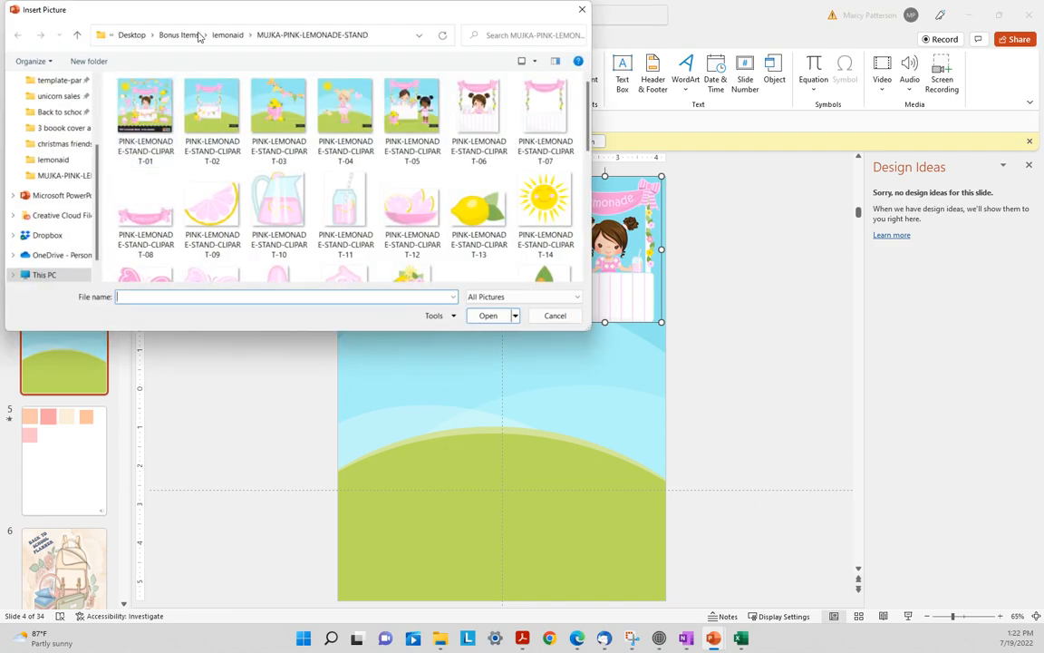
left_click_drag(228, 17, 571, 652)
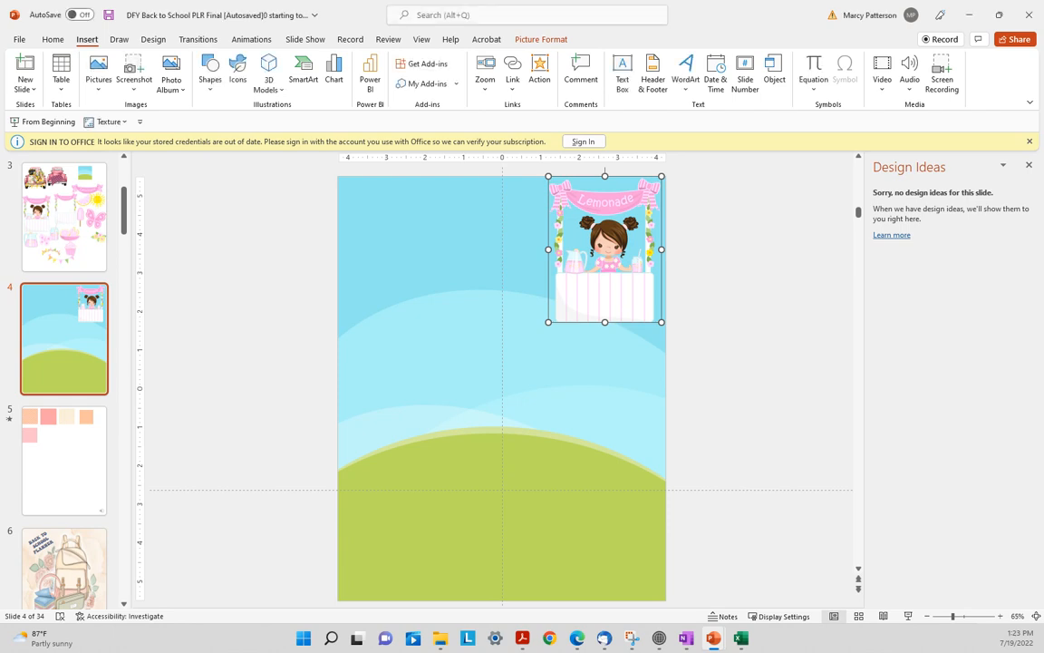
Paste the small picture of the girl in a pink top onto slide 4 and place it below the lemonade stand
left_click(475, 417)
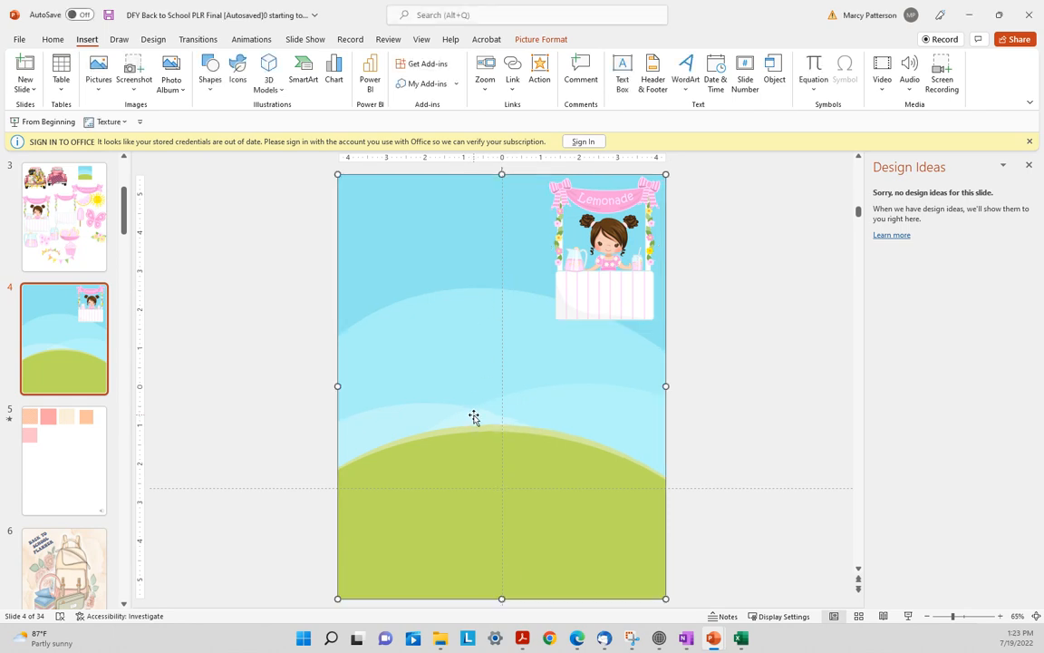
key("ctrl+v")
left_click_drag(367, 175, 603, 376)
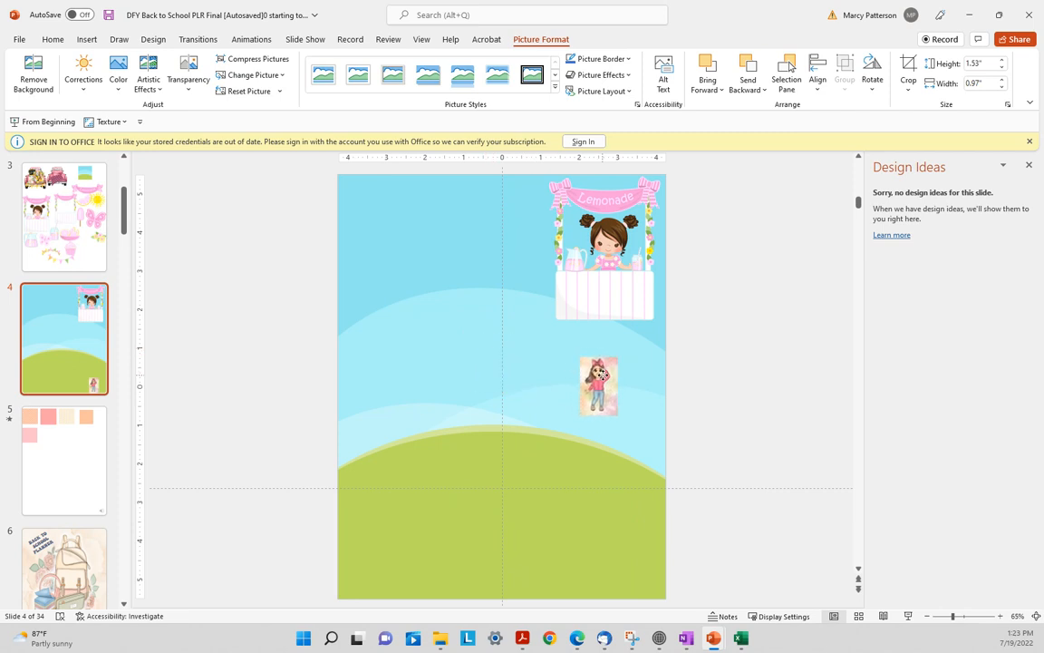
Delete the small girl picture from slide 4 and move the lemonade stand to the middle of the page on top of the hill
left_click_drag(600, 290, 554, 296)
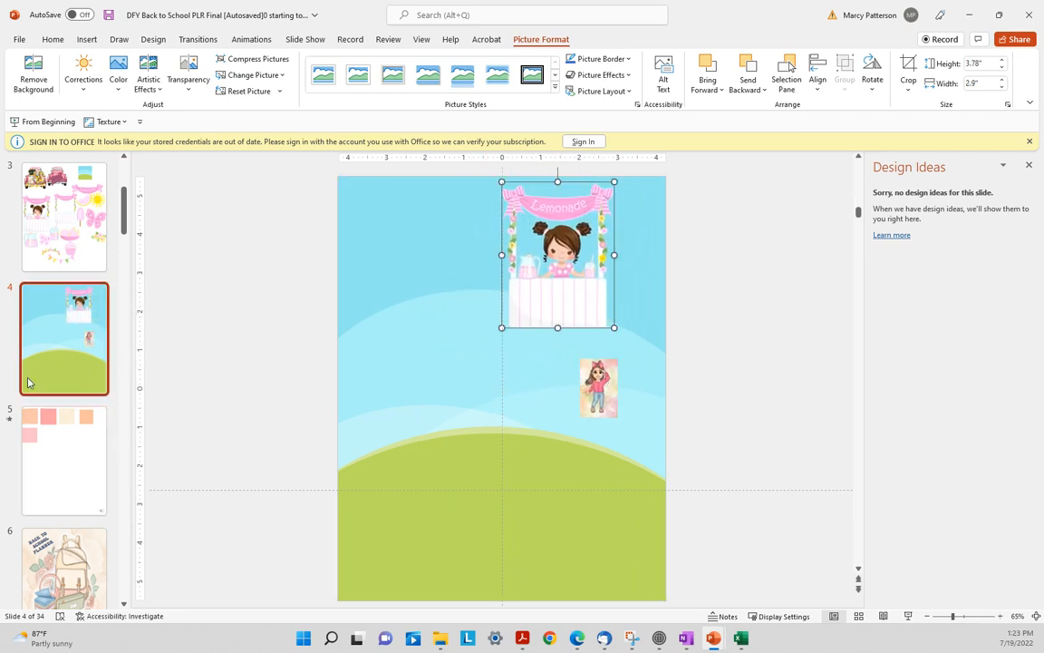
left_click(63, 198)
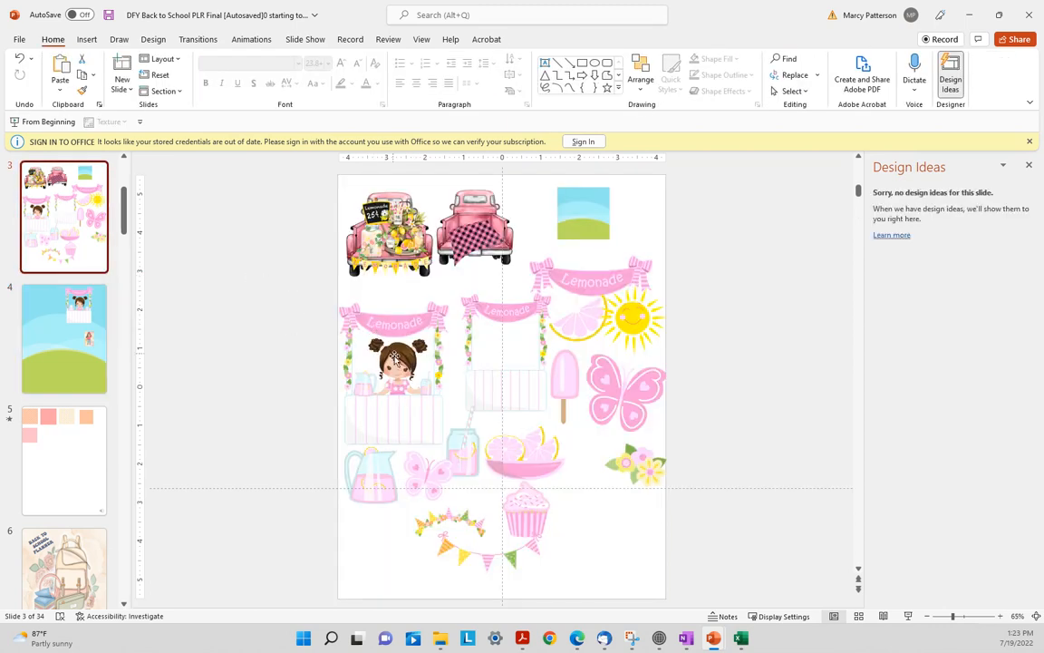
left_click(55, 354)
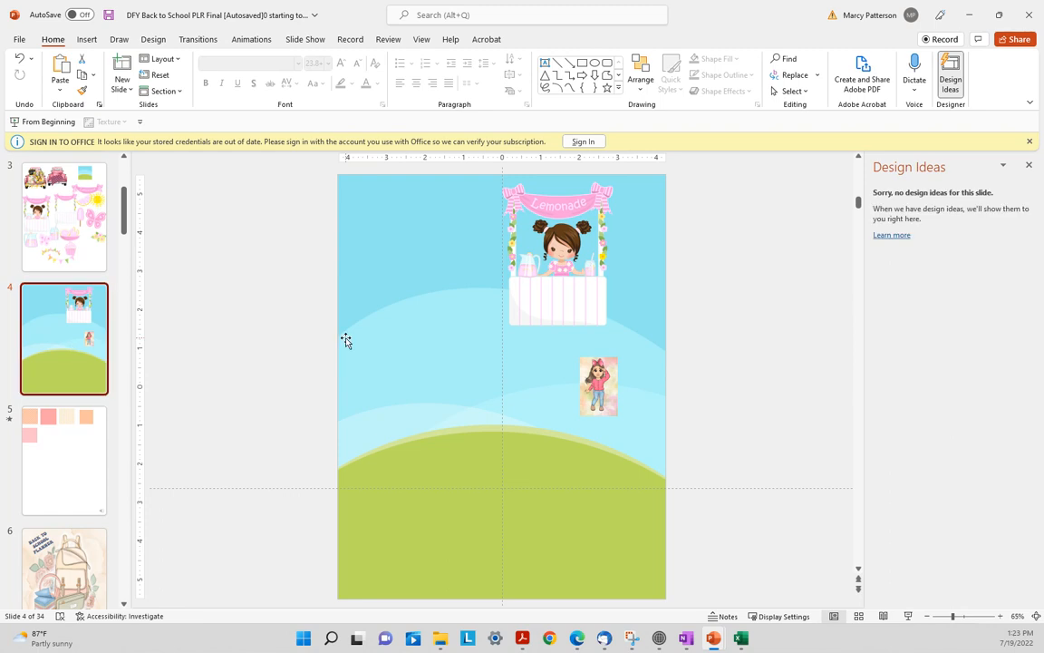
left_click(590, 380)
key("Delete")
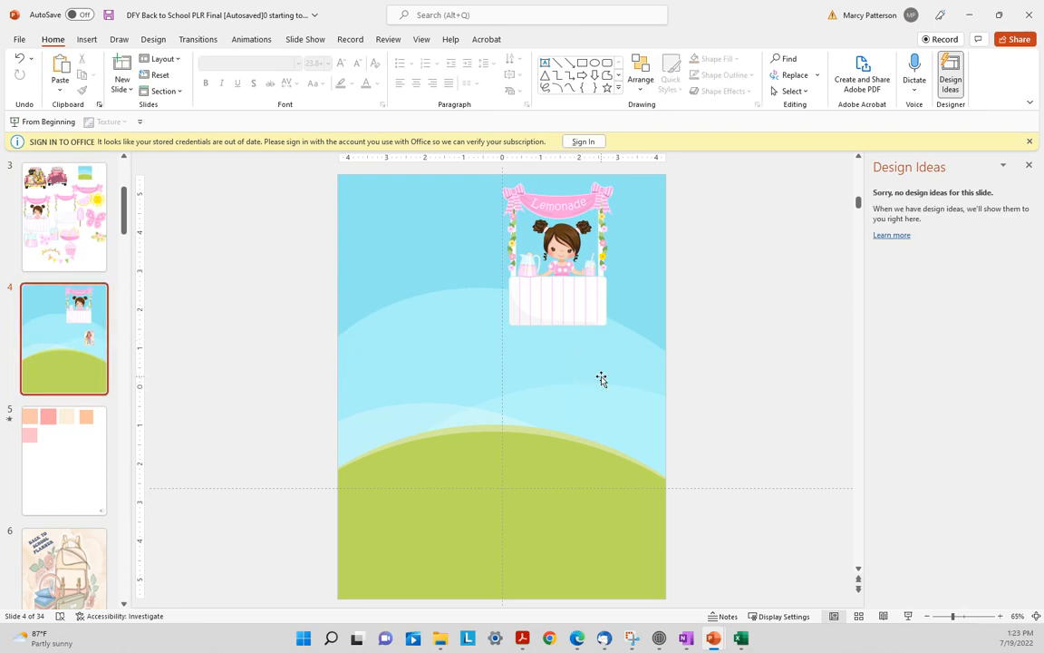
left_click_drag(534, 270, 500, 391)
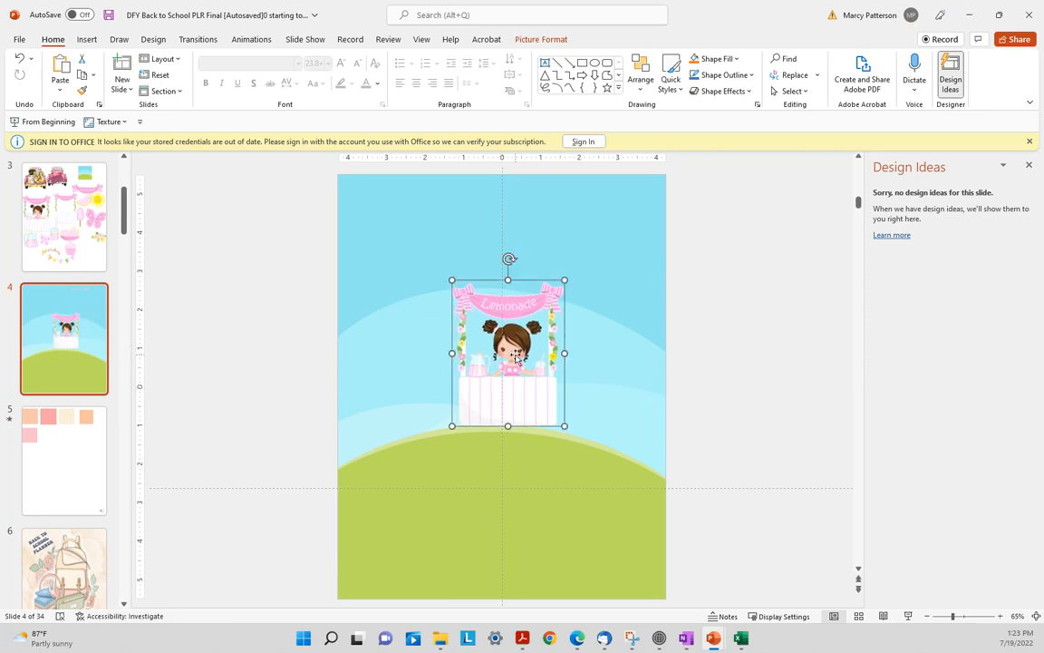
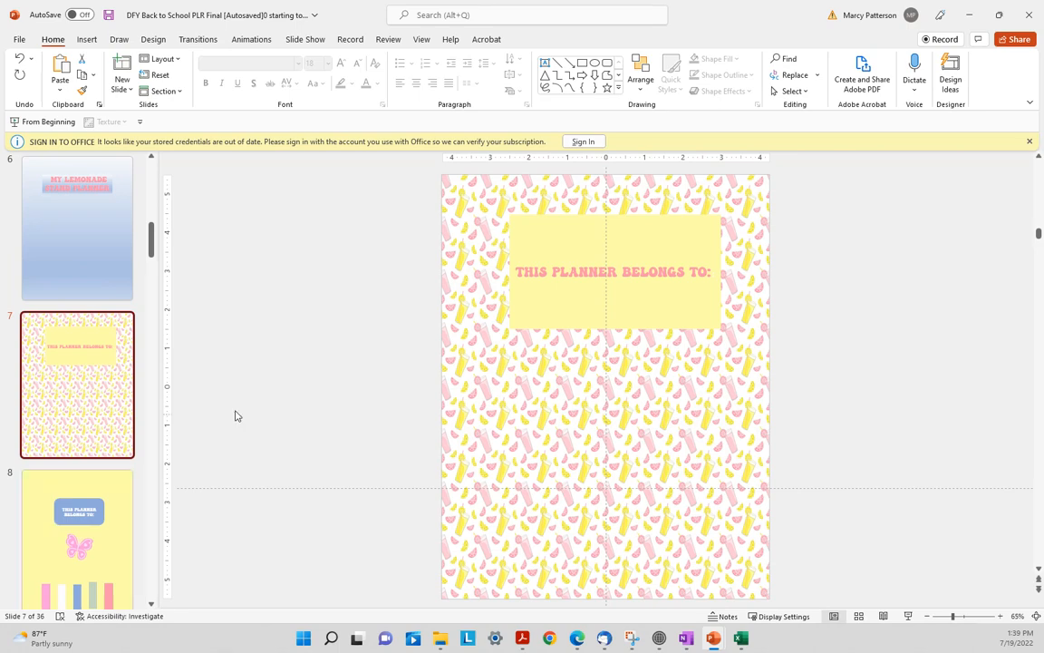
Duplicate the lemonade-patterned "This Planner Belongs To:" slide 7 and move the copy to the very start of the presentation
right_click(525, 407)
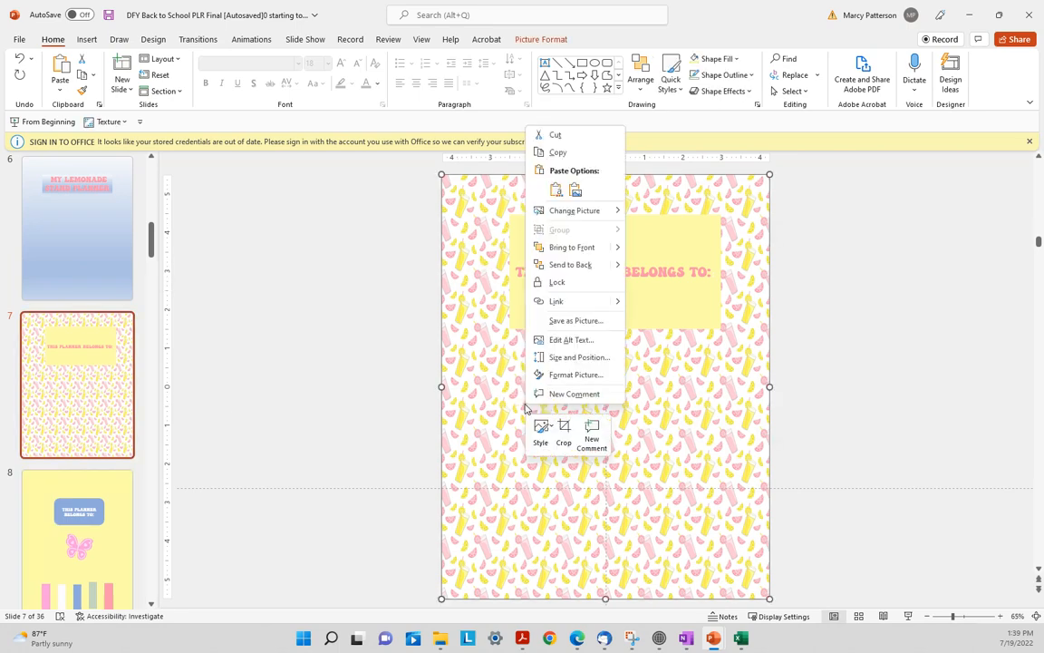
left_click(88, 408)
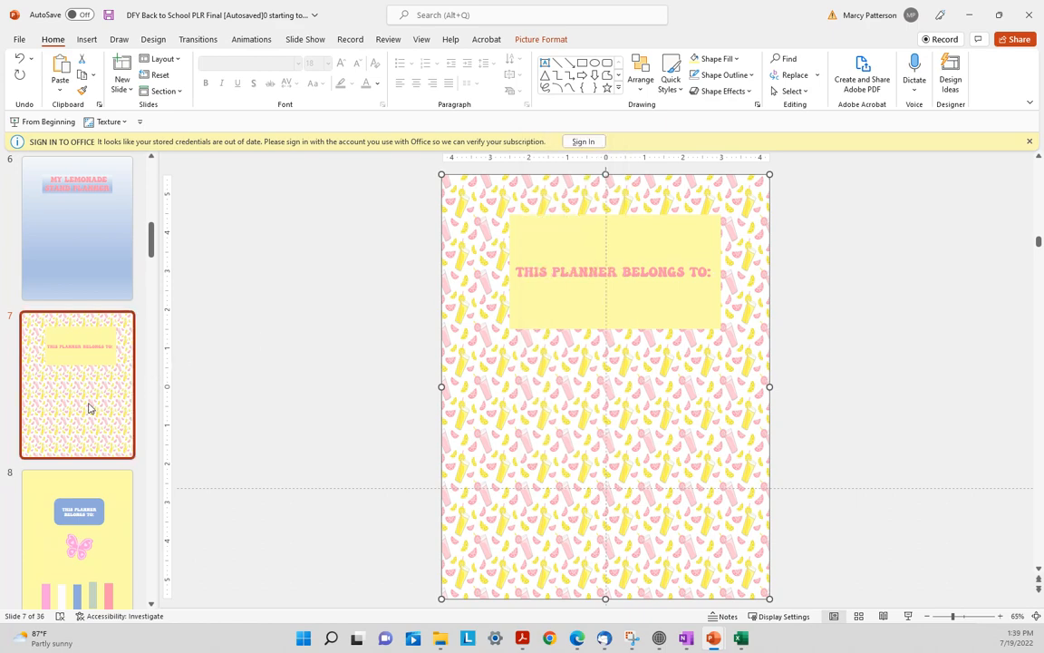
right_click(89, 408)
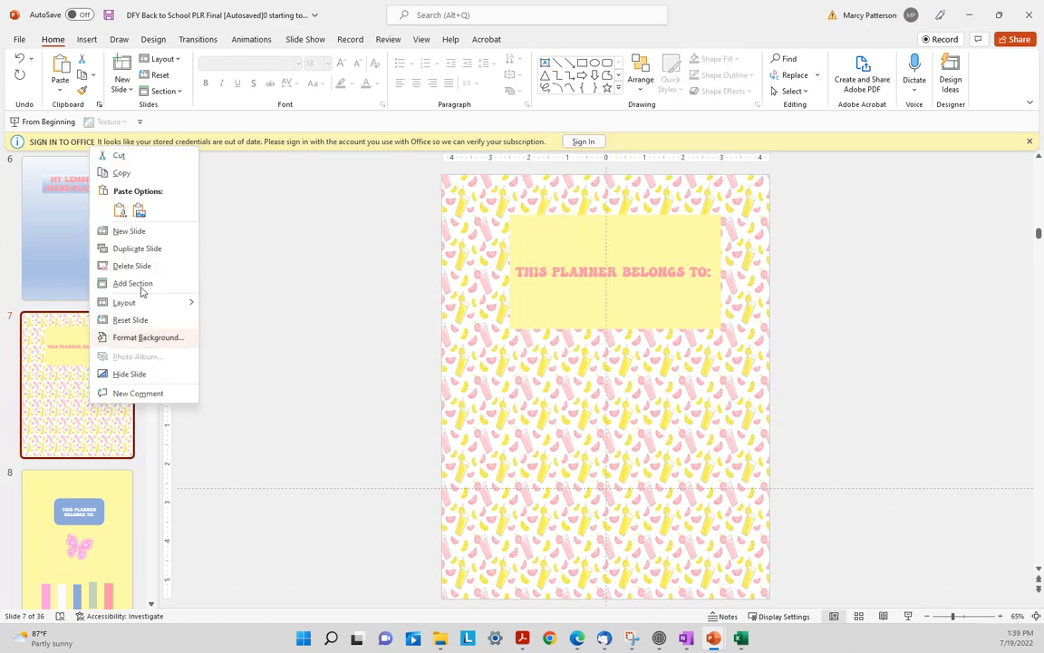
left_click(152, 247)
left_click_drag(95, 388, 91, 154)
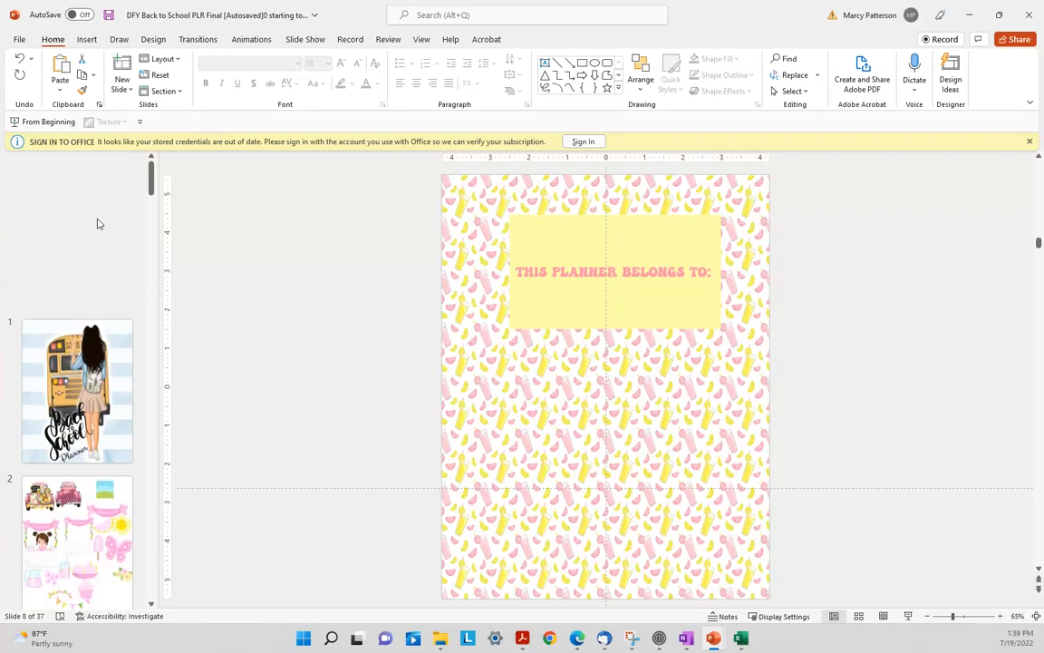
Replace the text in the yellow box on slide 1 with "MY LEMONADE STAND" and "PLANNER" on a second line
left_click(706, 275)
key("BackSpace")
key("BackSpace")
key("BackSpace")
key("BackSpace")
key("BackSpace")
key("BackSpace")
key("BackSpace")
key("BackSpace")
key("BackSpace")
key("BackSpace")
key("BackSpace")
key("BackSpace")
key("BackSpace")
key("BackSpace")
key("BackSpace")
key("BackSpace")
key("BackSpace")
key("BackSpace")
key("BackSpace")
key("BackSpace")
key("BackSpace")
key("BackSpace")
type("MY ")
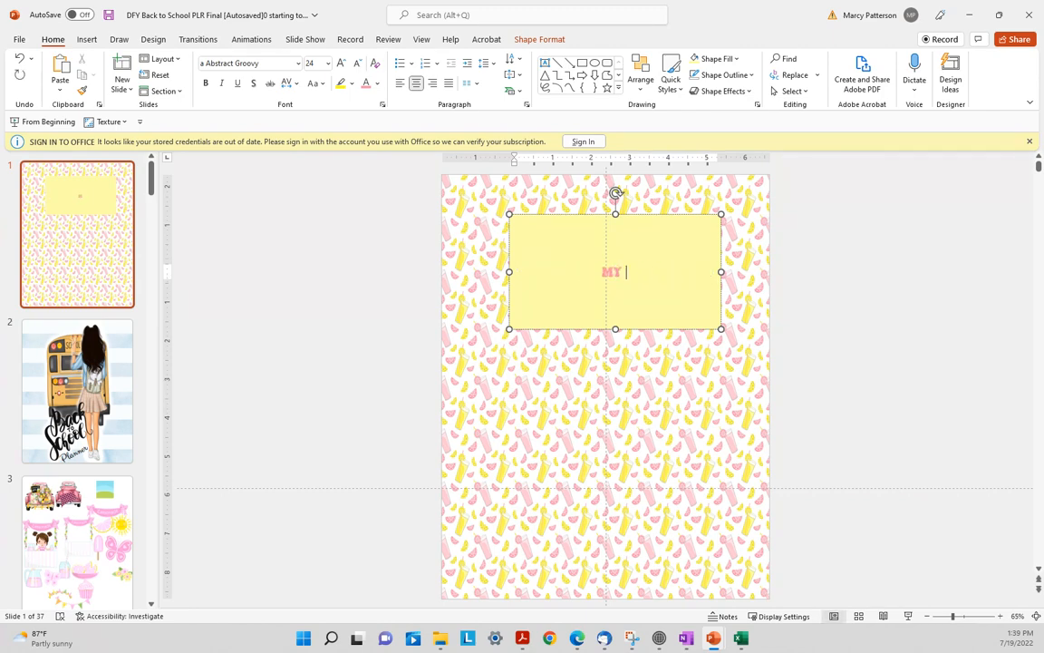
type("LEMONADE ")
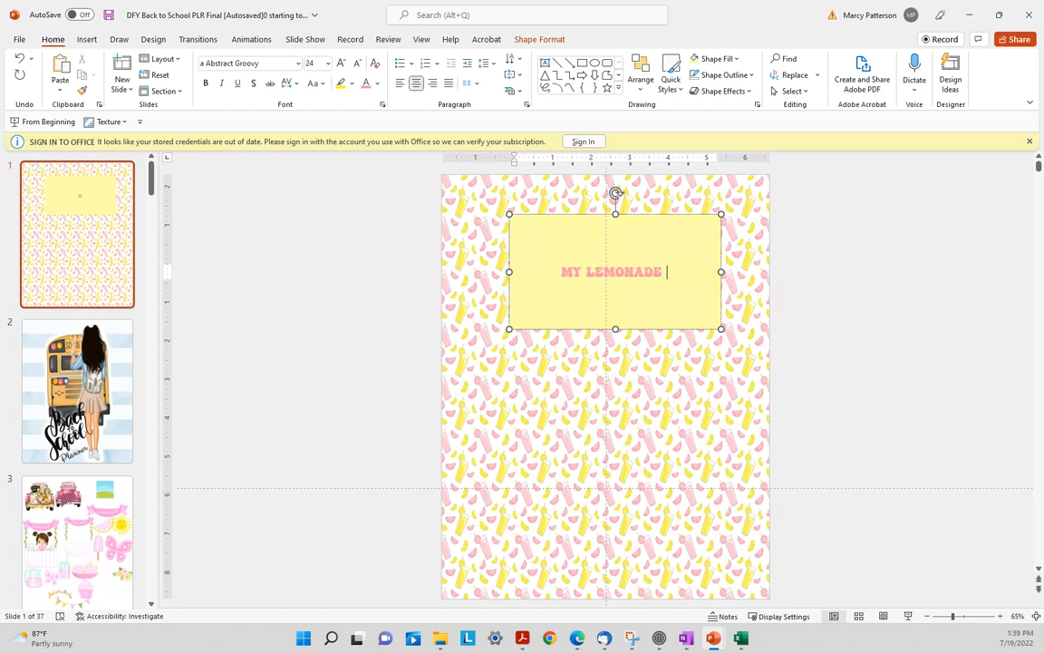
type("STAND")
key("Return")
type("PLANNER")
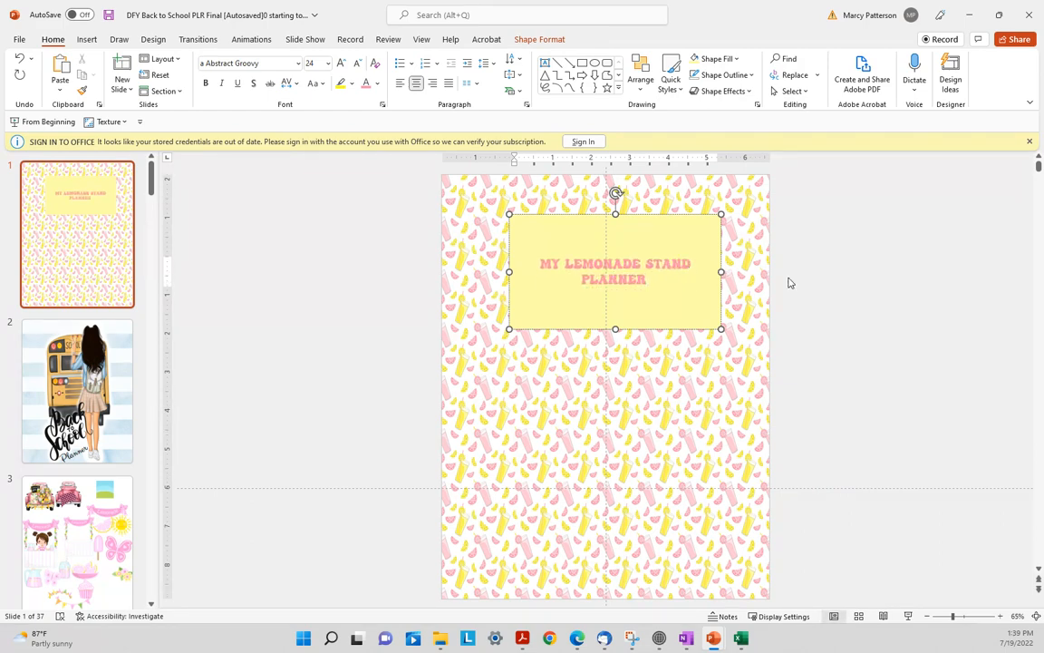
left_click(837, 294)
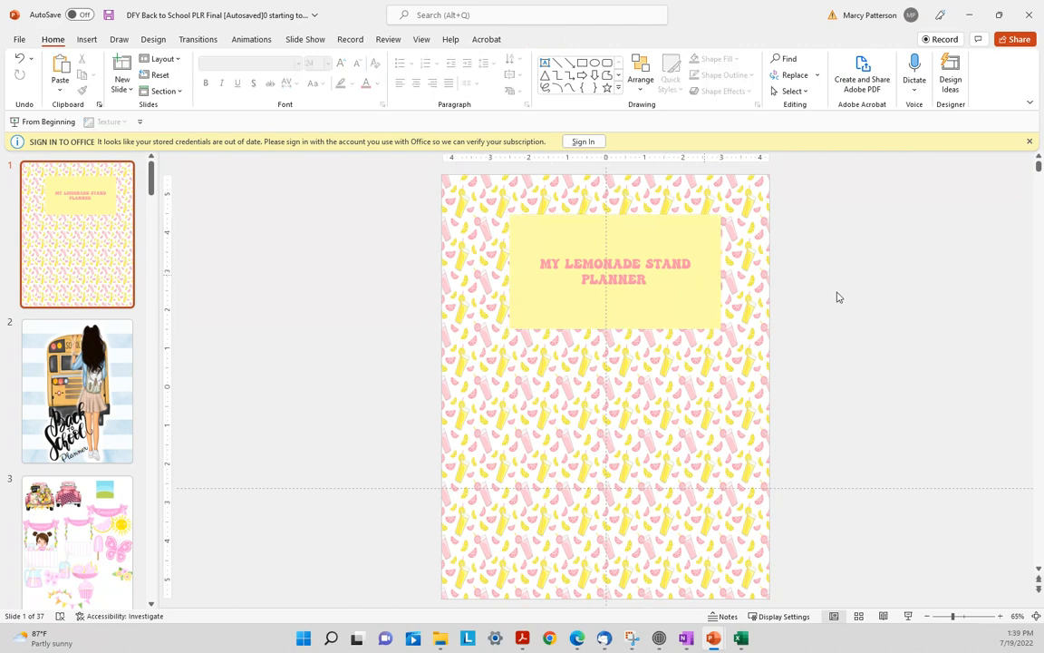
Reduce the height of the yellow title box on slide 1 from both its lower and upper edges
left_click(693, 288)
key("Delete")
key("ctrl+z")
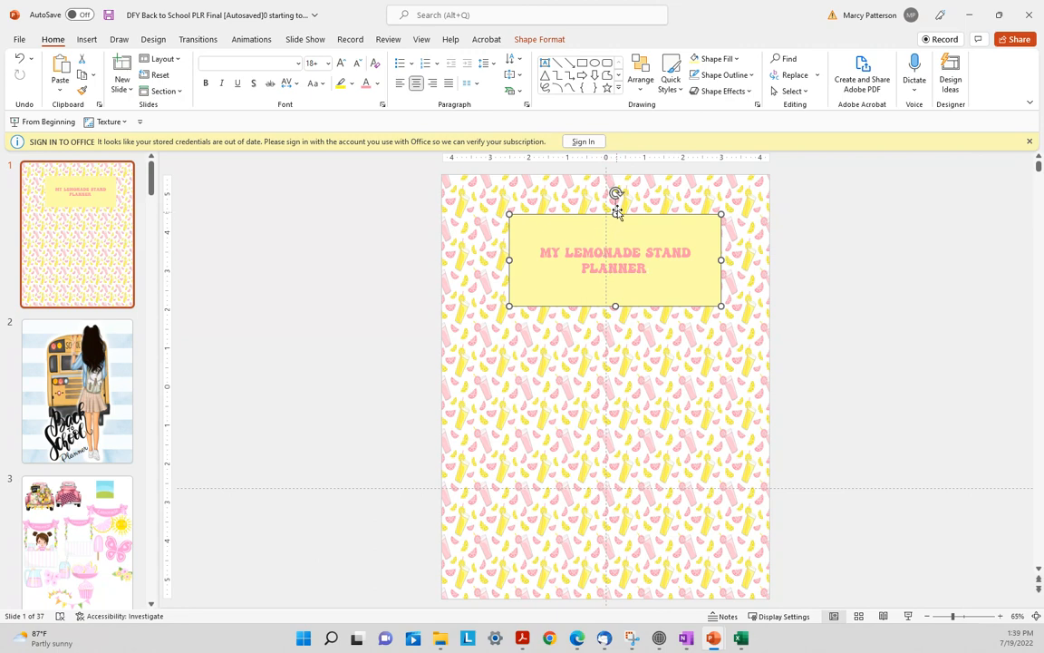
left_click_drag(616, 213, 616, 230)
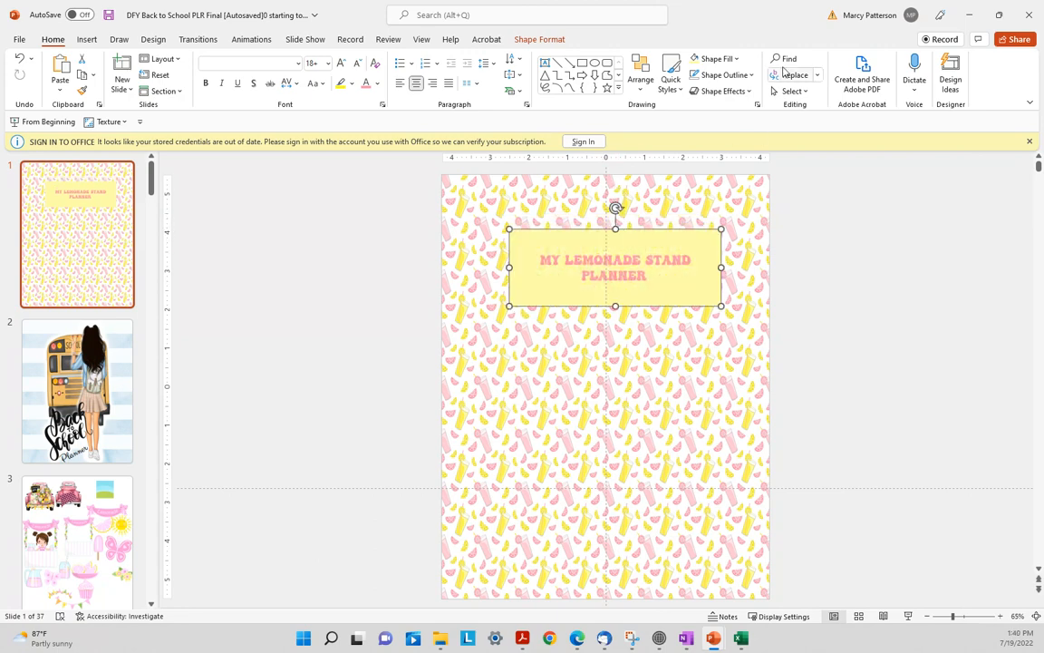
Fill the title box with the brighter yellow sampled from the lemonade pattern using the Eyedropper
left_click(725, 59)
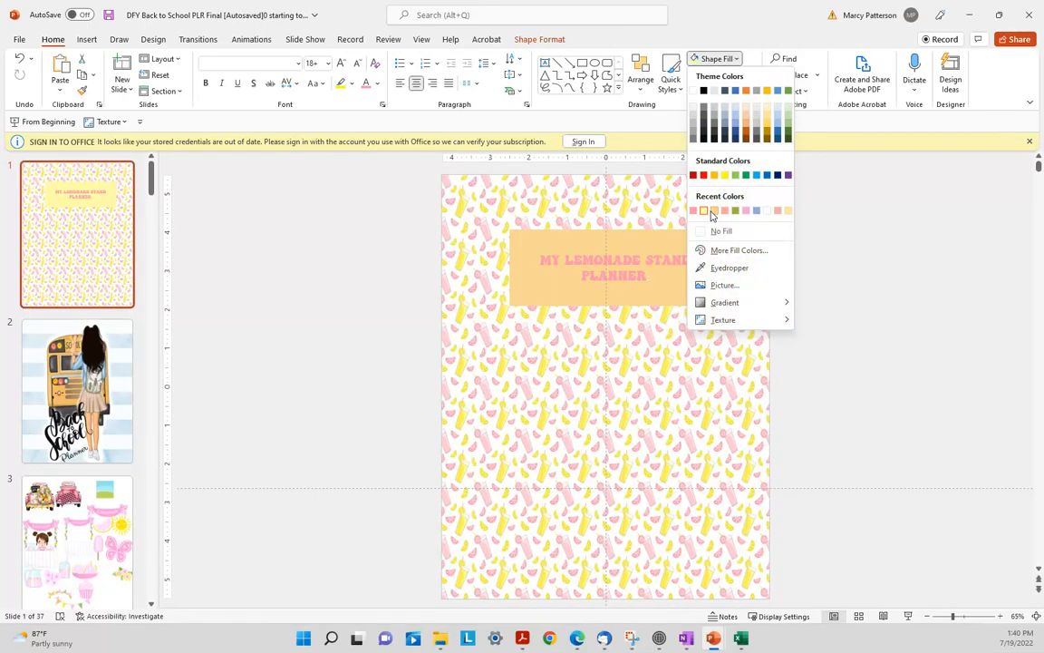
left_click(728, 268)
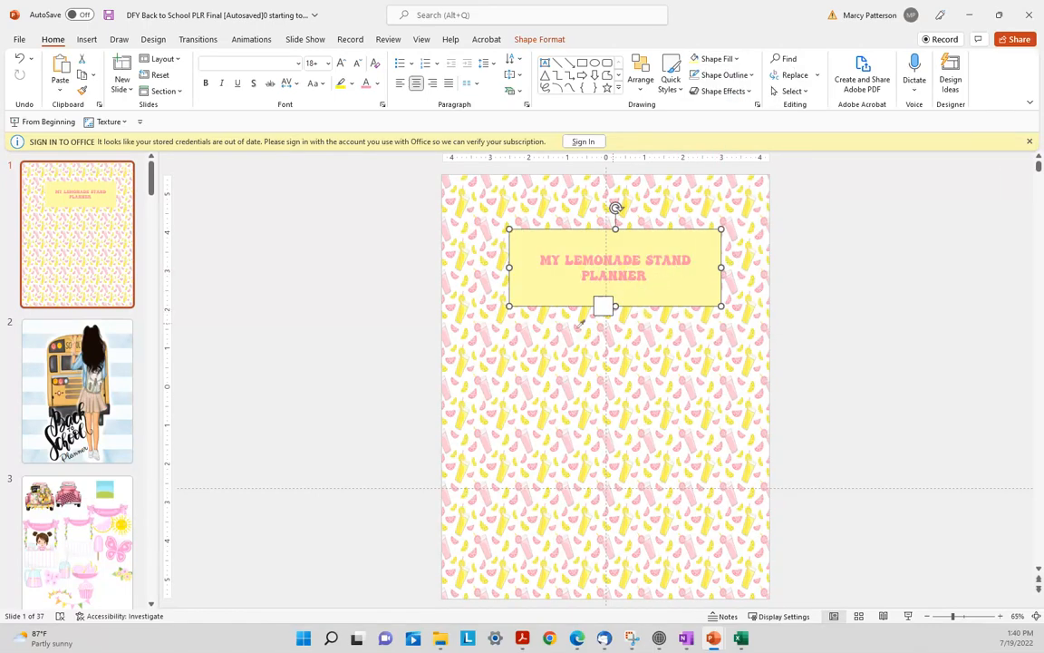
left_click(506, 311)
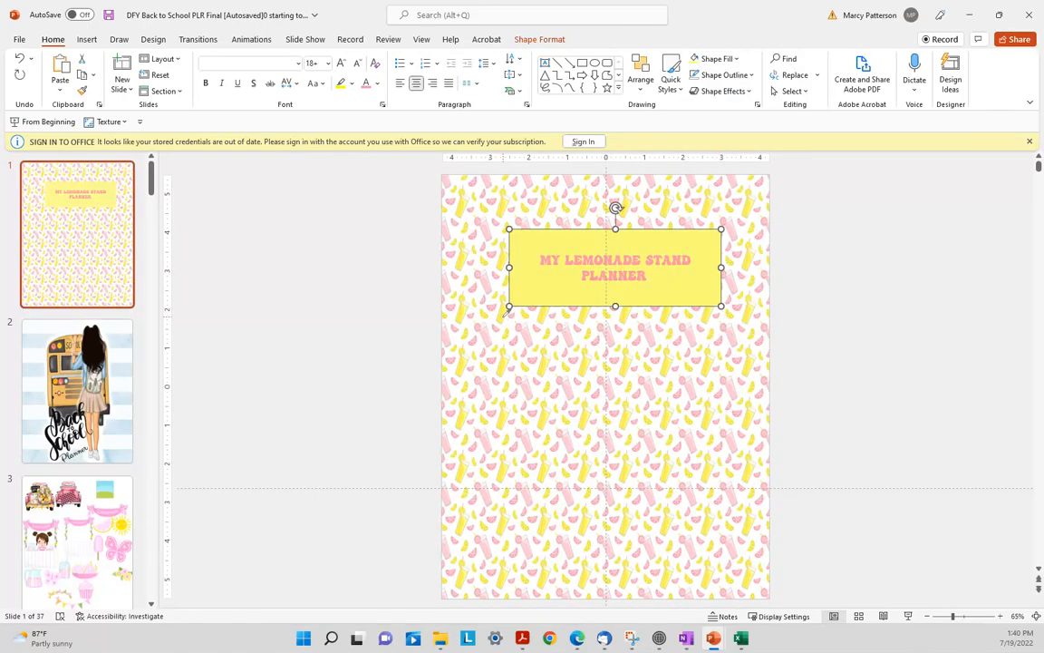
Look through the slides after the cover, up to the "Getting Ready for School to Start" checklist on slide 15
left_click(114, 347)
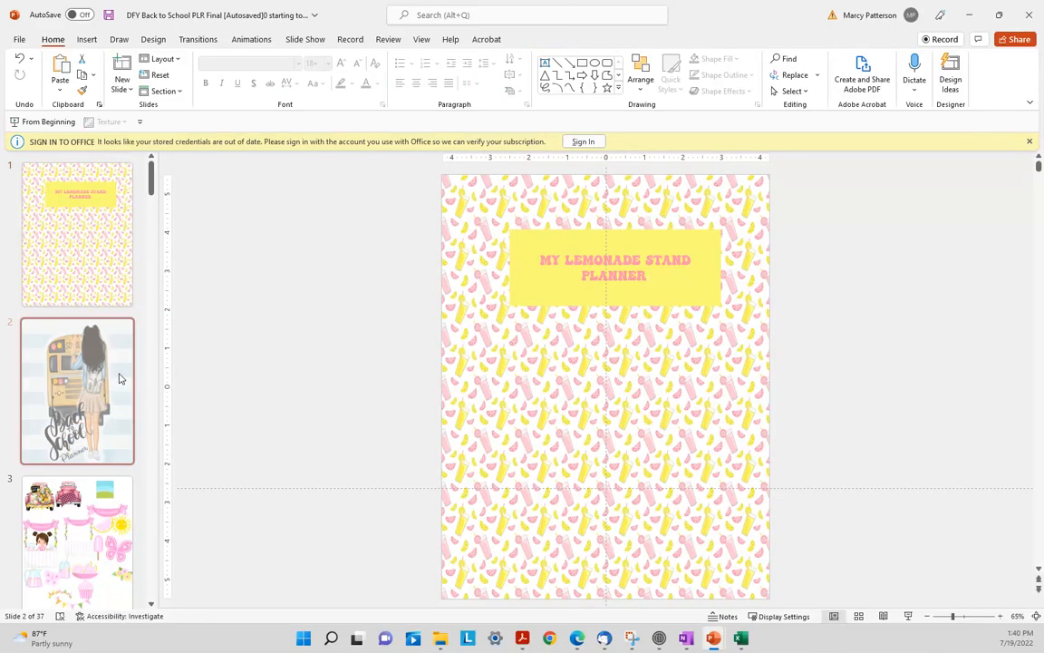
key("Down")
key("Down")
key("Down")
key("Down")
key("Down")
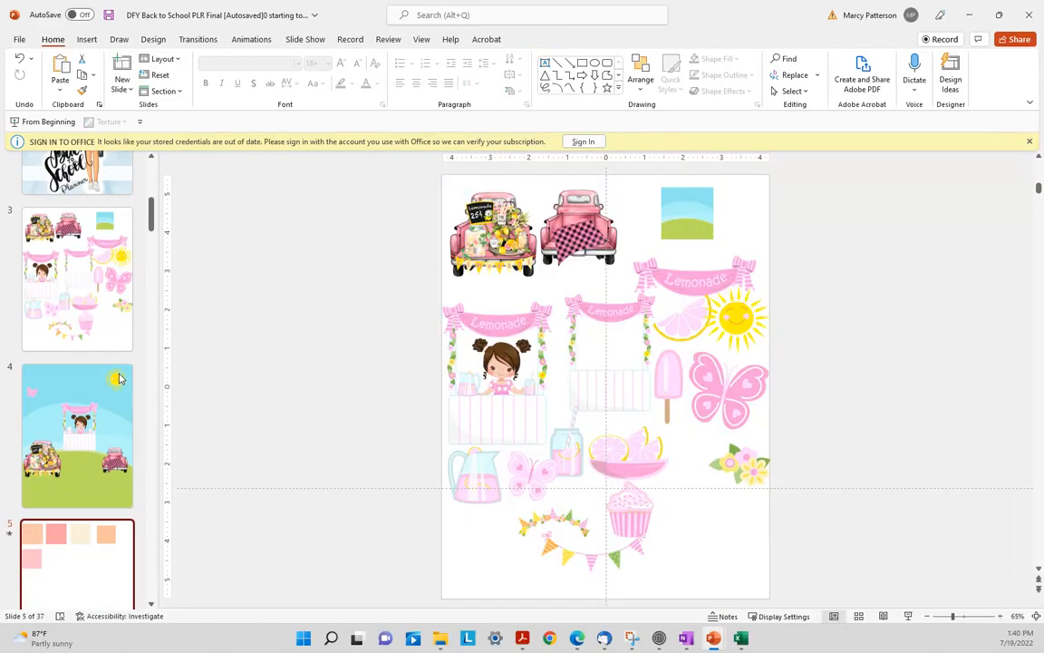
key("Down")
key("Down")
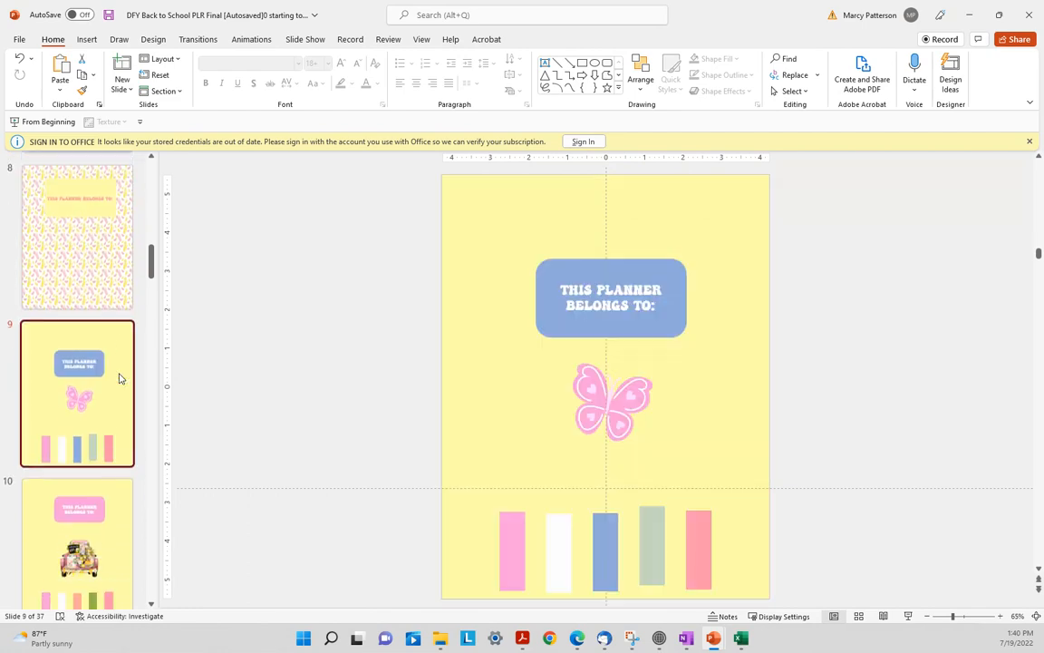
key("Down")
key("Down")
key("Down")
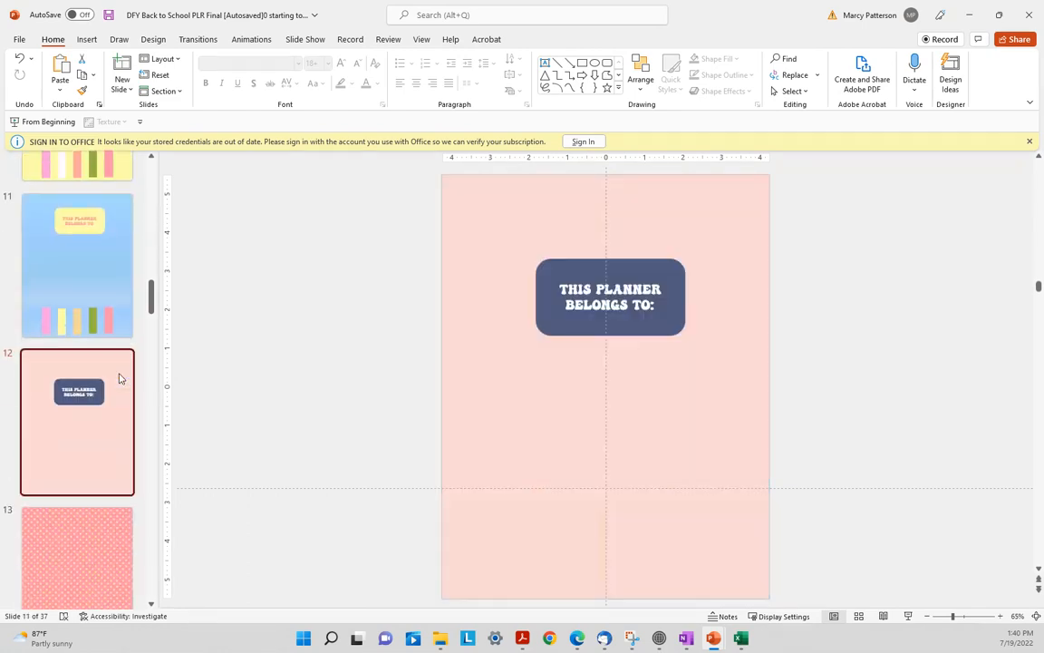
key("Down")
key("Down")
key("Down")
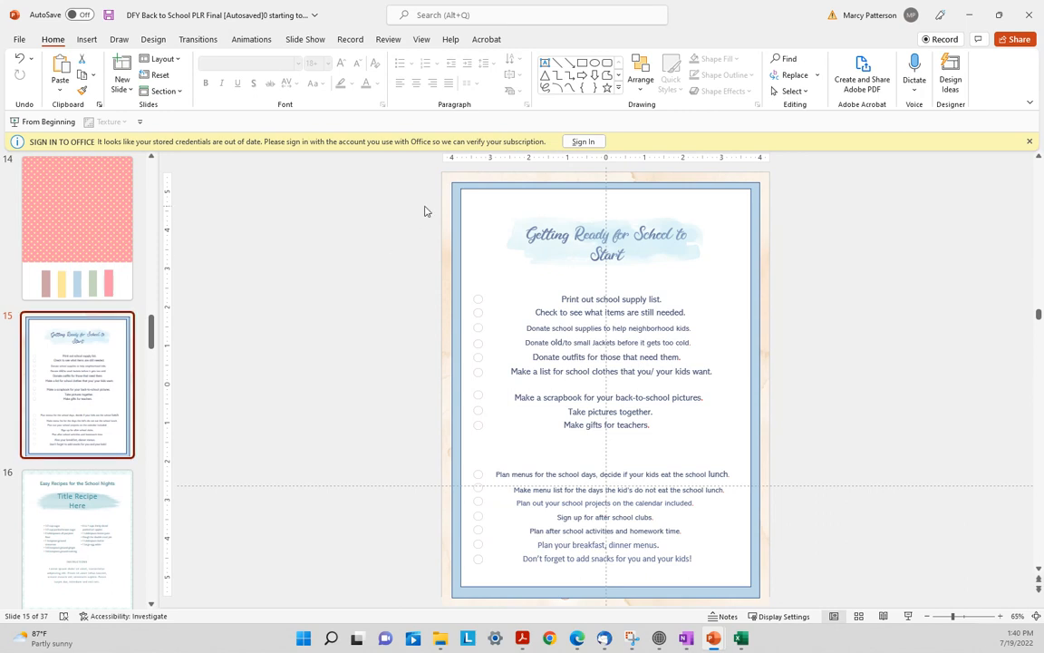
Duplicate the "Getting Ready for School to Start" slide and delete the watercolour background picture behind the blue frame on the copy
right_click(71, 401)
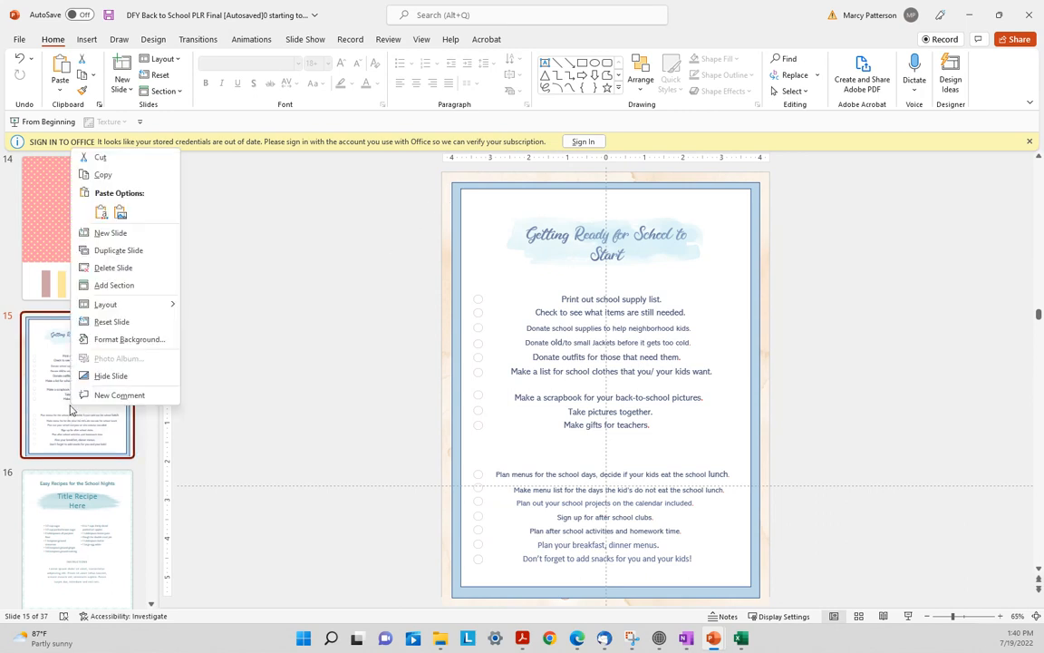
left_click(101, 250)
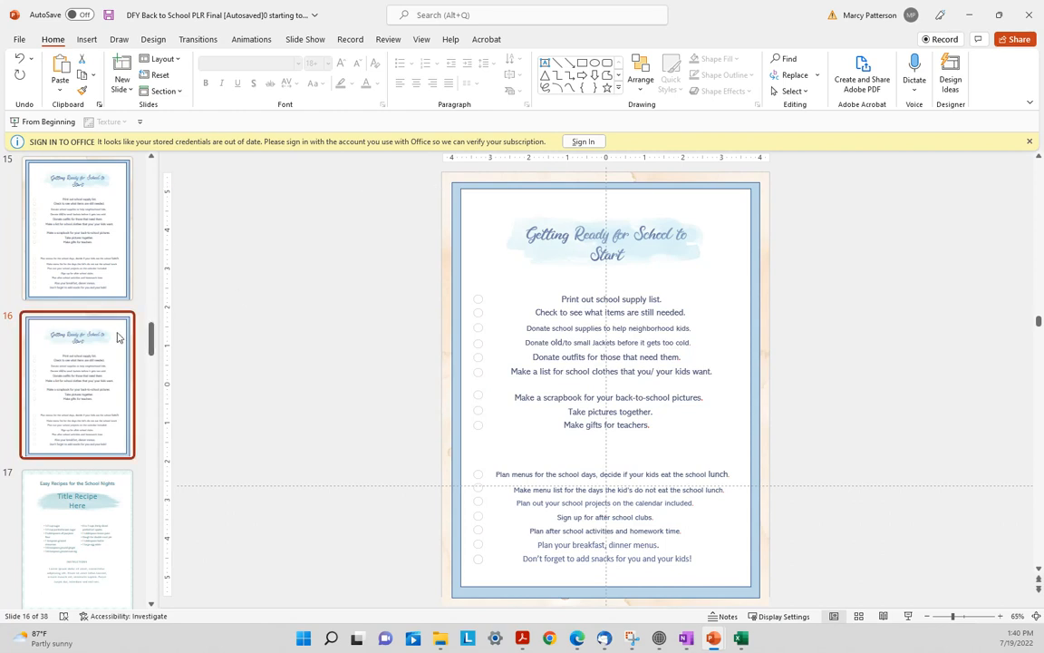
left_click(448, 219)
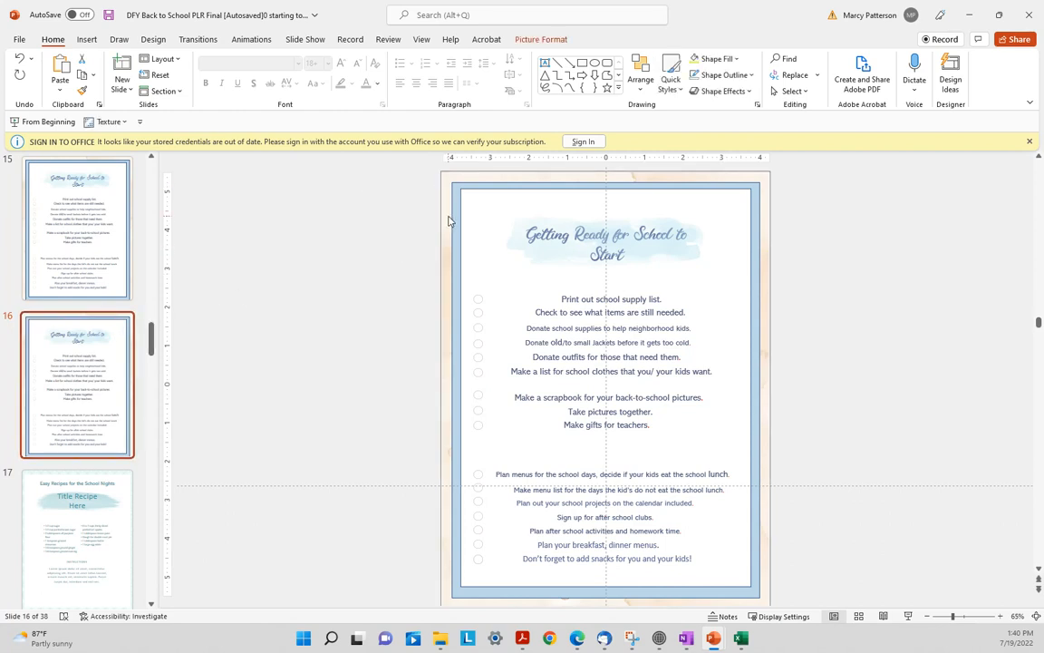
key("Delete")
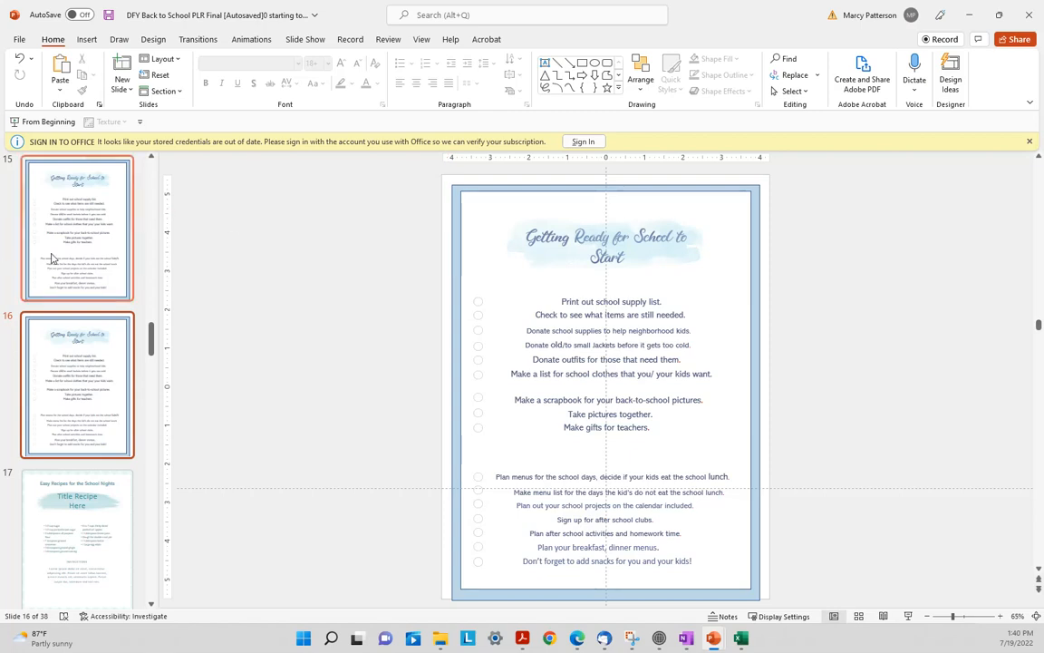
Copy the pink polka-dot pattern from slide 14 onto the duplicated checklist on slide 16 and stretch it to cover the full page
mouse_move(150, 329)
left_mouse_down()
mouse_move(147, 304)
mouse_move(147, 328)
left_mouse_up()
left_click(88, 352)
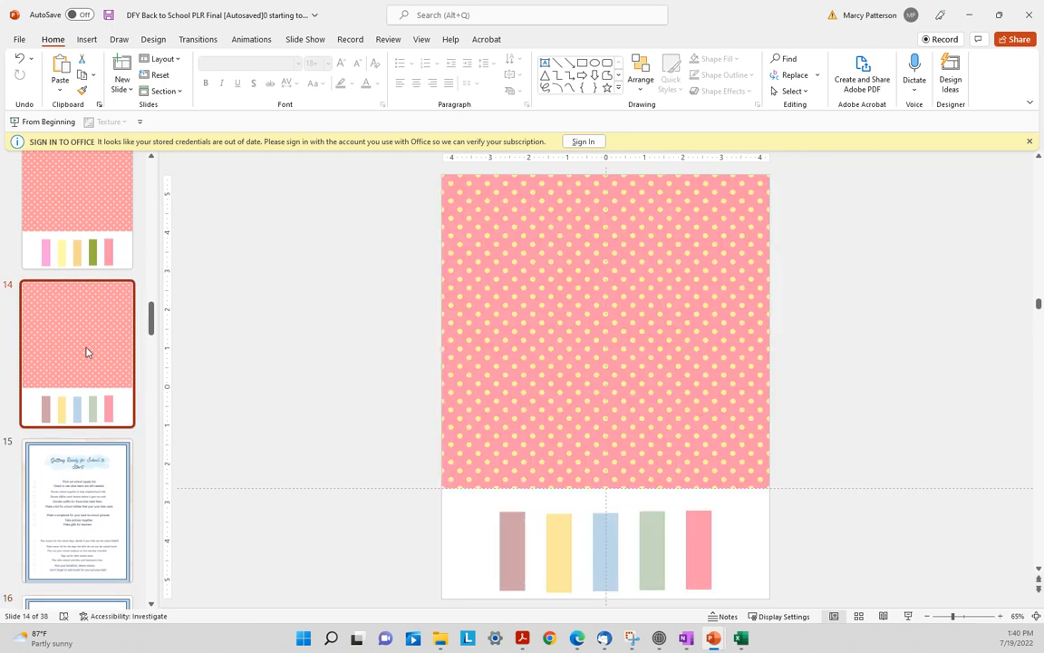
left_click(480, 304)
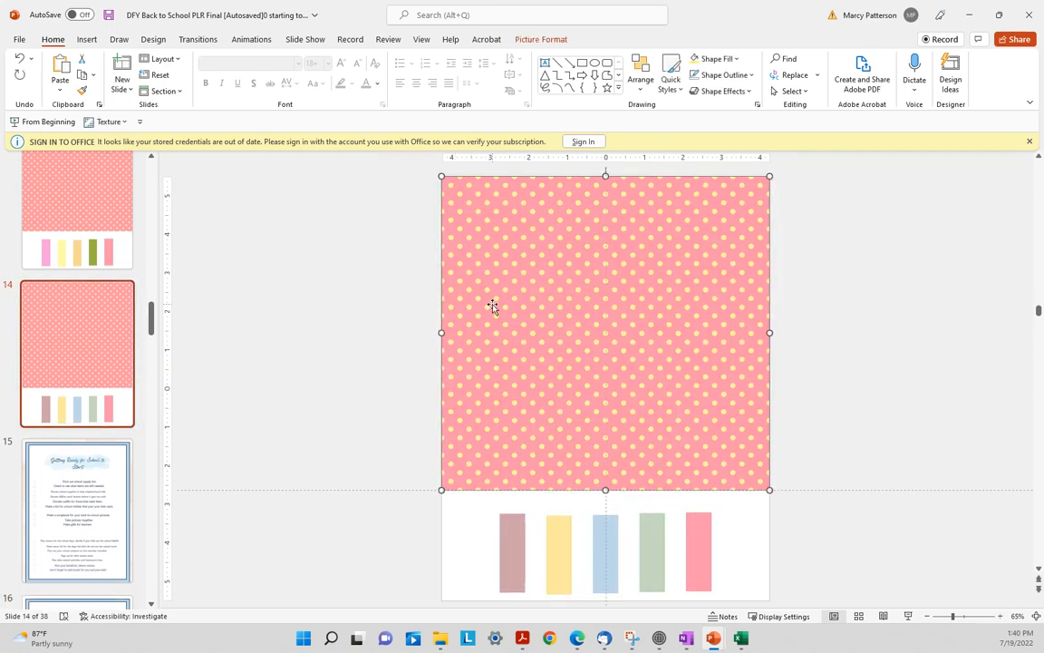
left_click(64, 485)
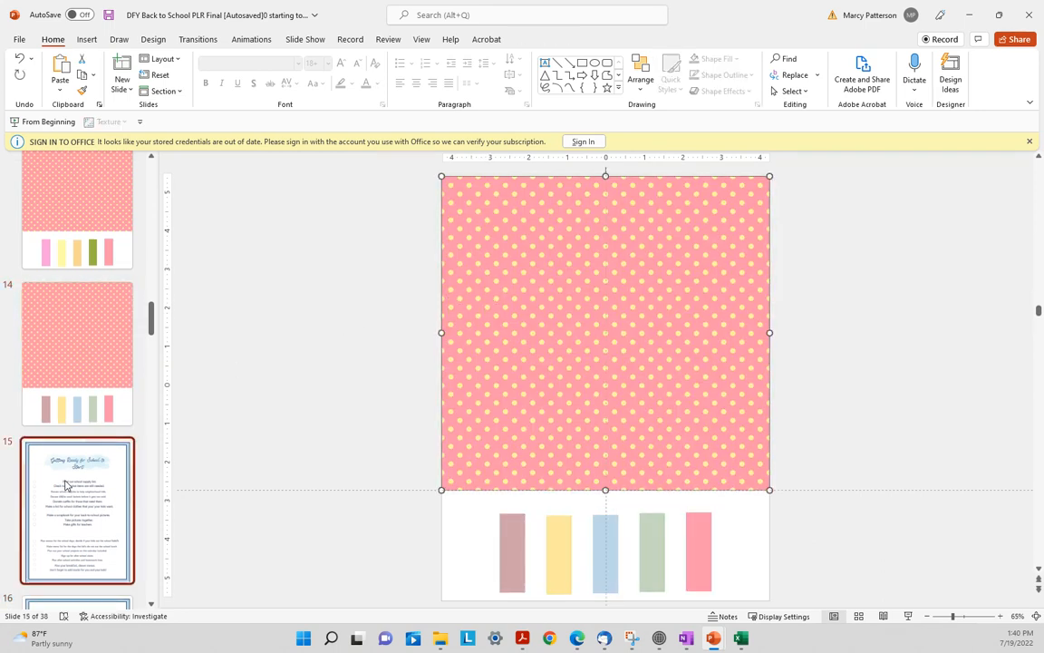
key("Down")
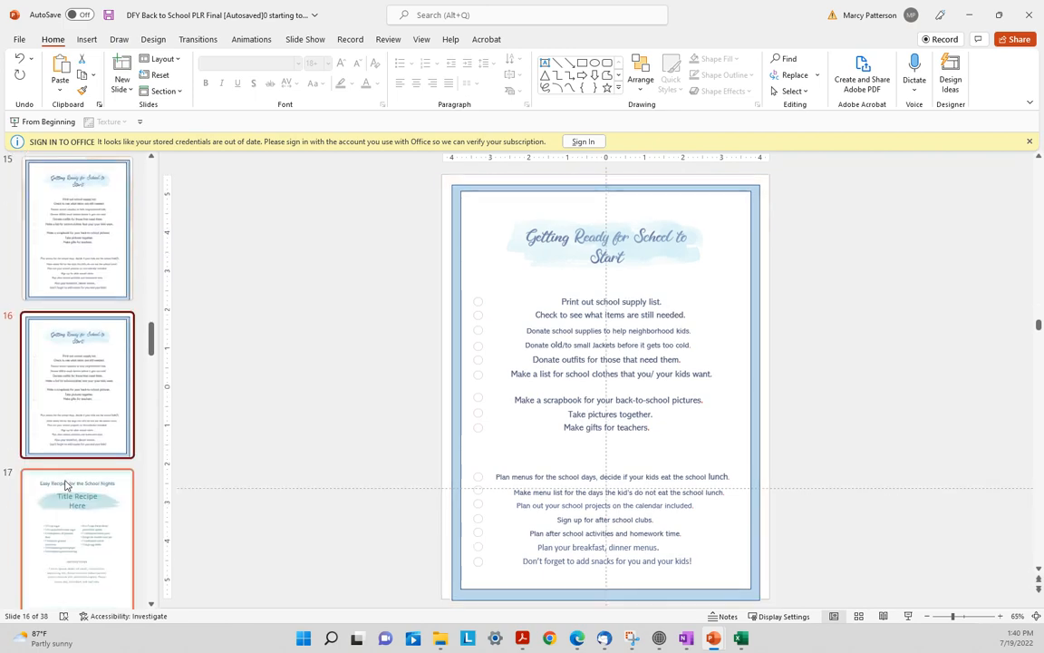
left_click(449, 195)
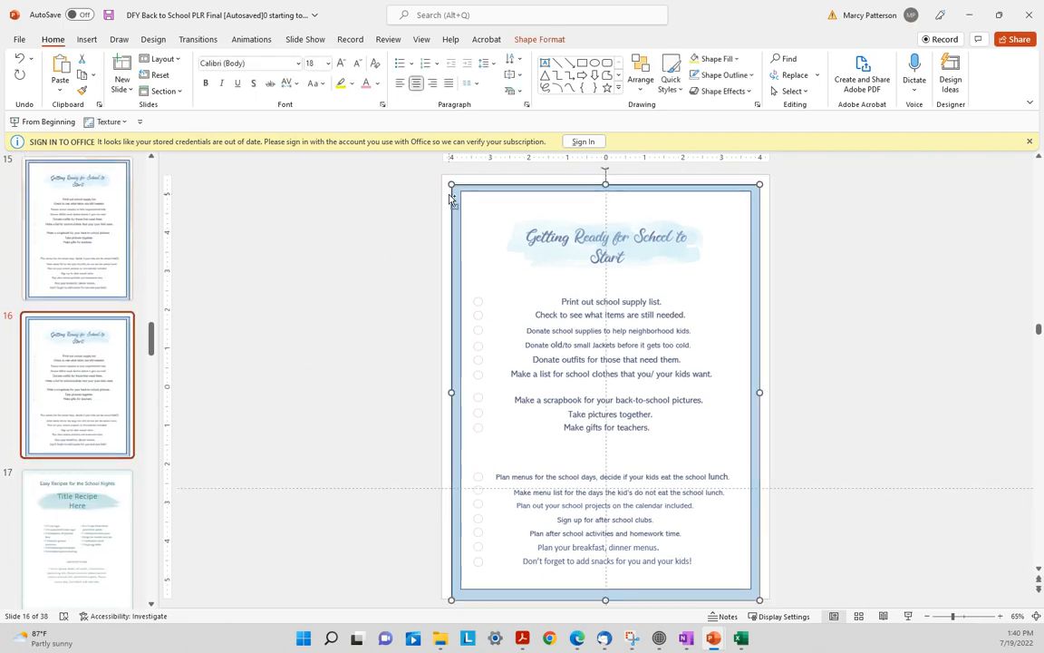
key("ctrl+v")
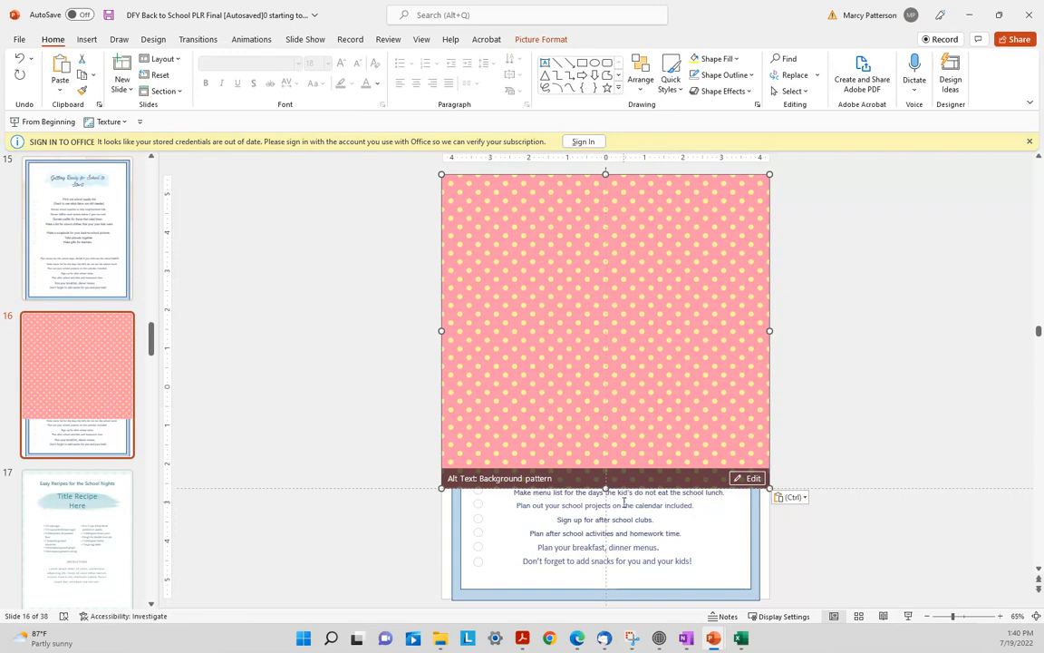
left_click_drag(605, 487, 611, 604)
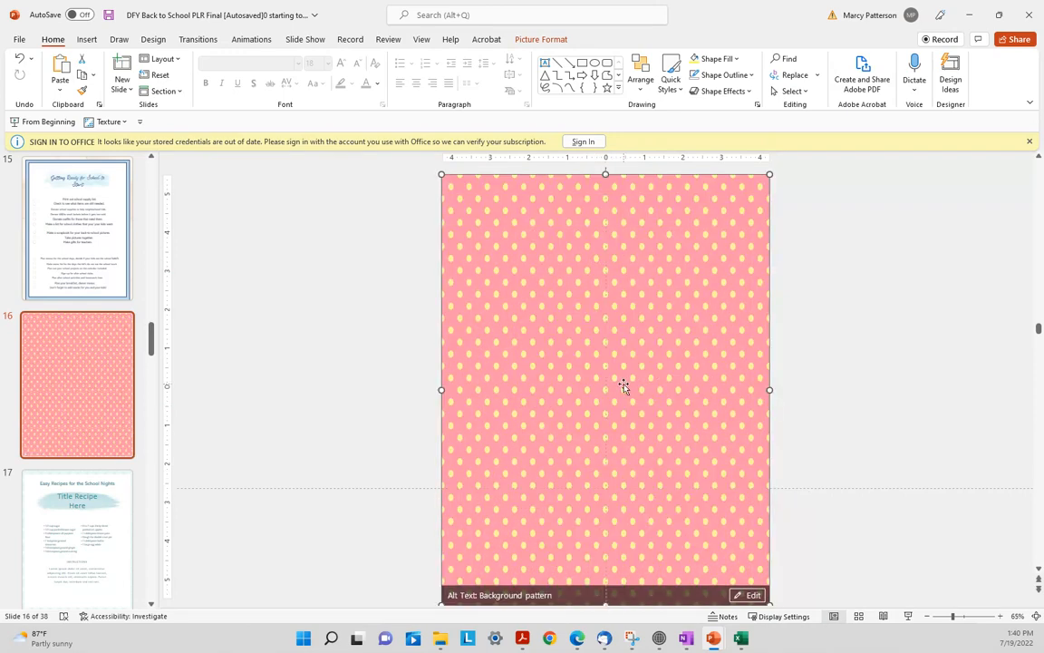
Draw a rectangle about 7.77" wide and 10.66" high over the polka-dot pattern, leaving a narrow patterned border around it
left_click(86, 39)
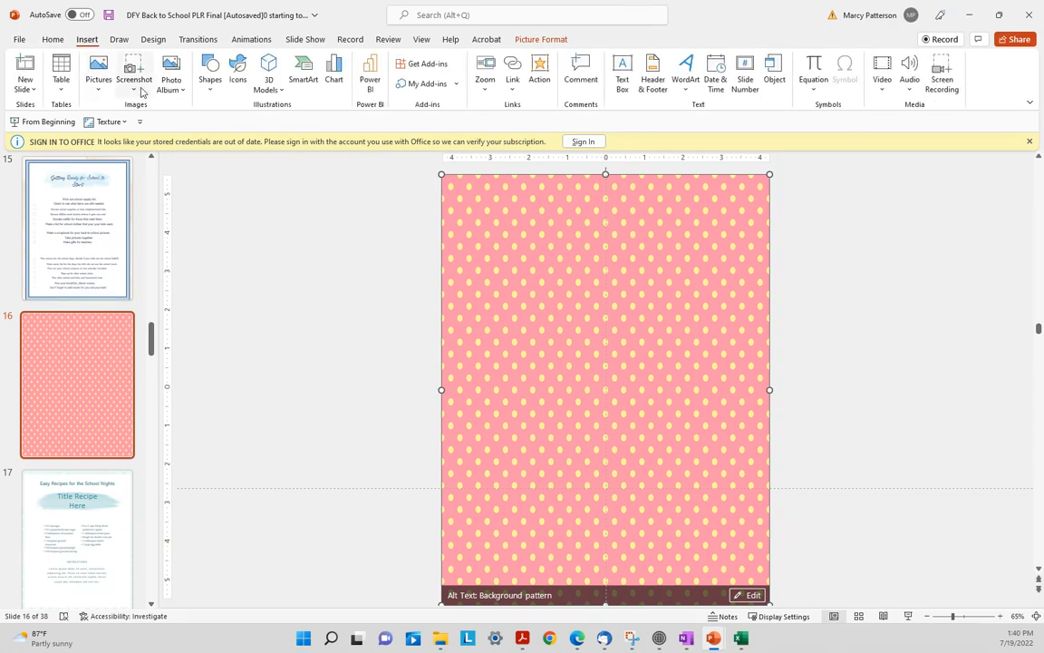
left_click(210, 91)
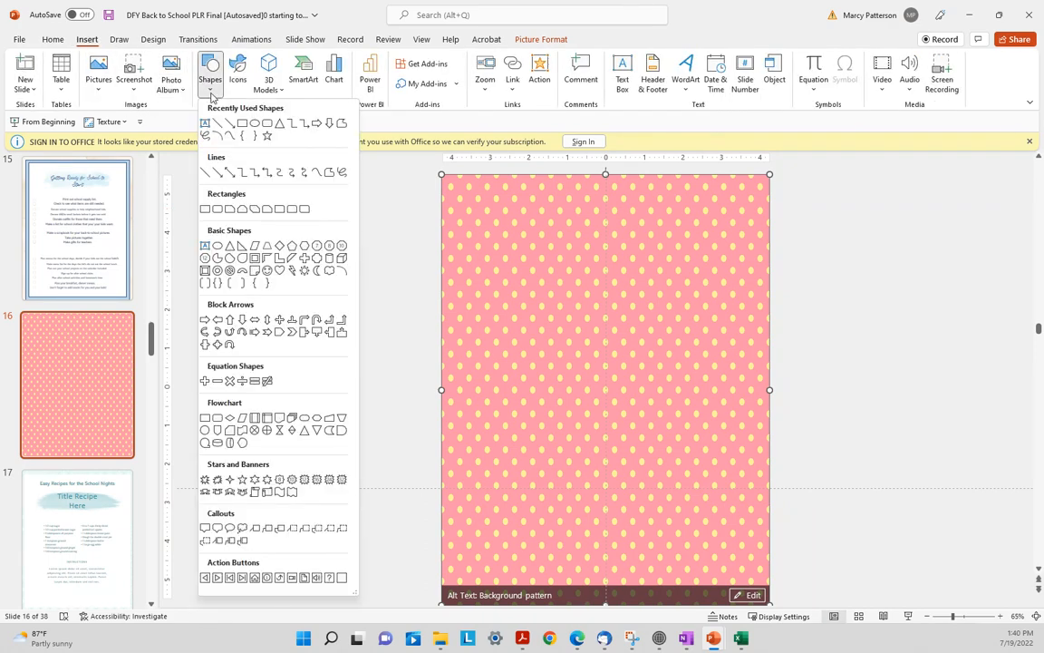
left_click(242, 124)
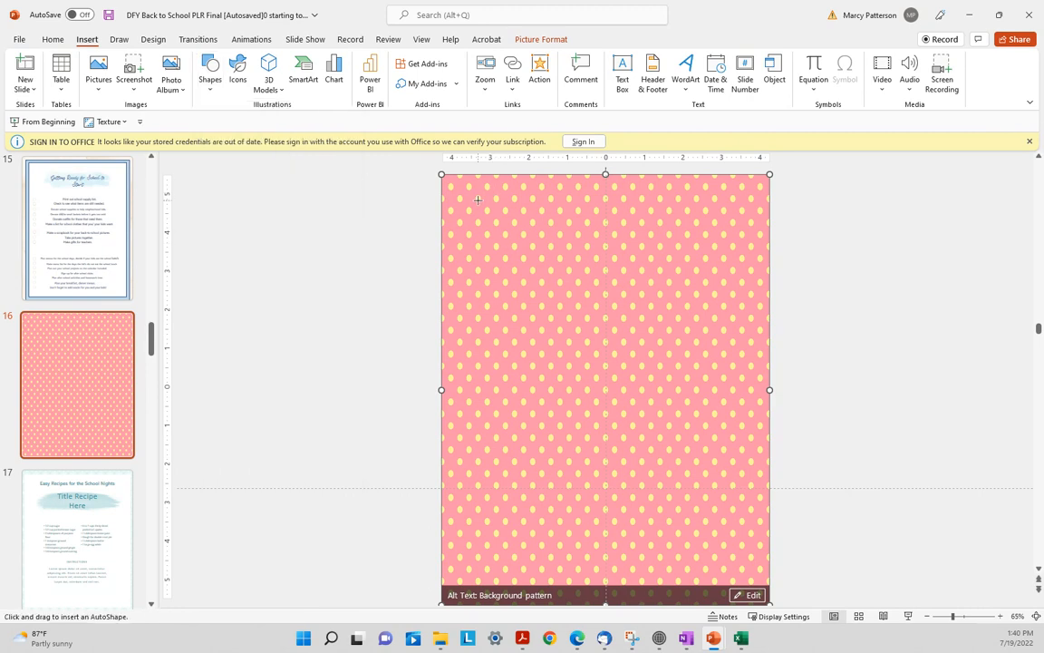
left_click_drag(477, 200, 760, 595)
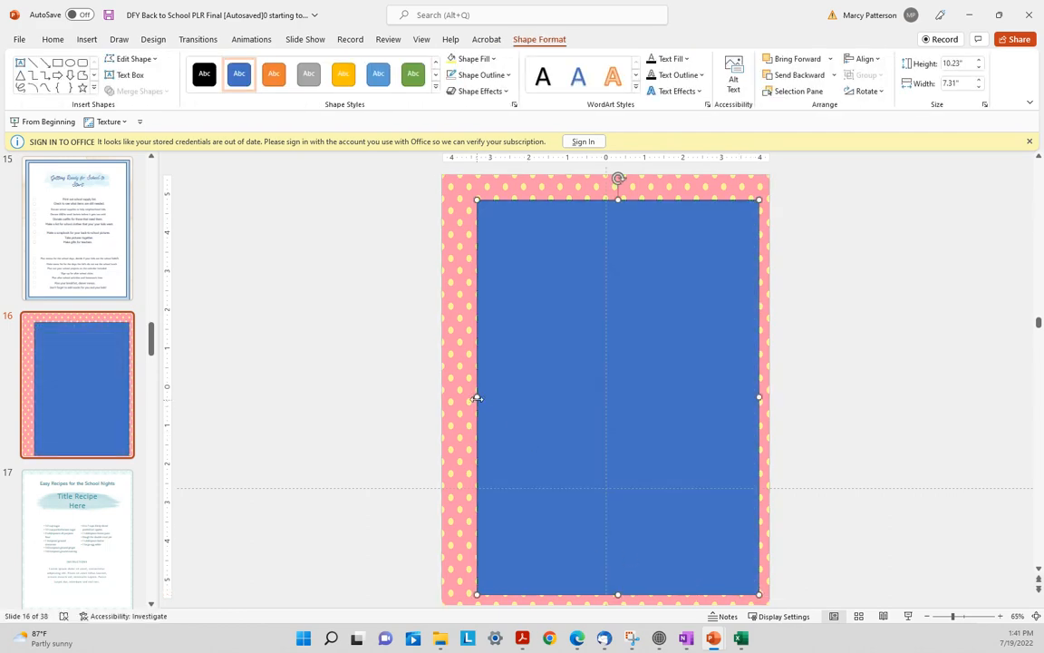
left_click_drag(474, 396, 459, 395)
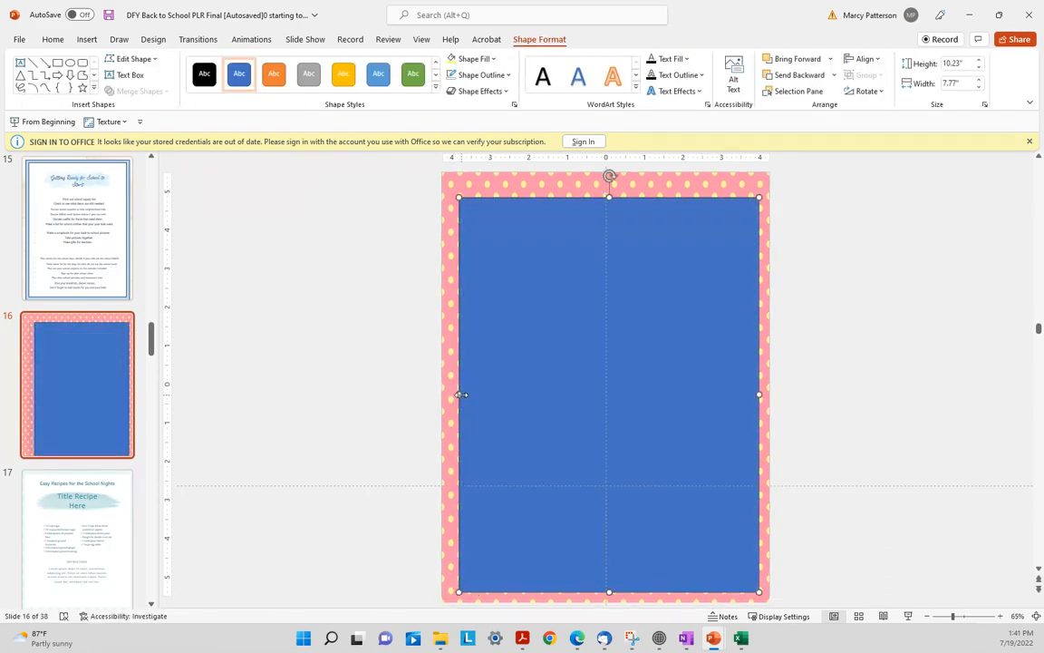
left_click_drag(609, 196, 610, 180)
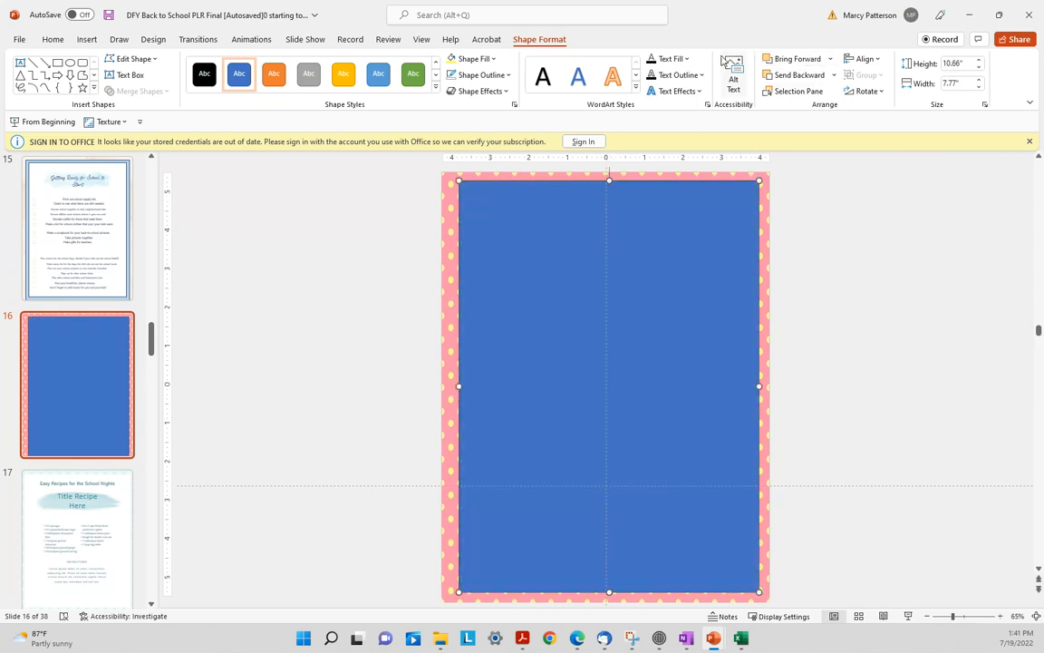
Give the rectangle a white fill with no outline and centre it horizontally on the page
left_click(494, 59)
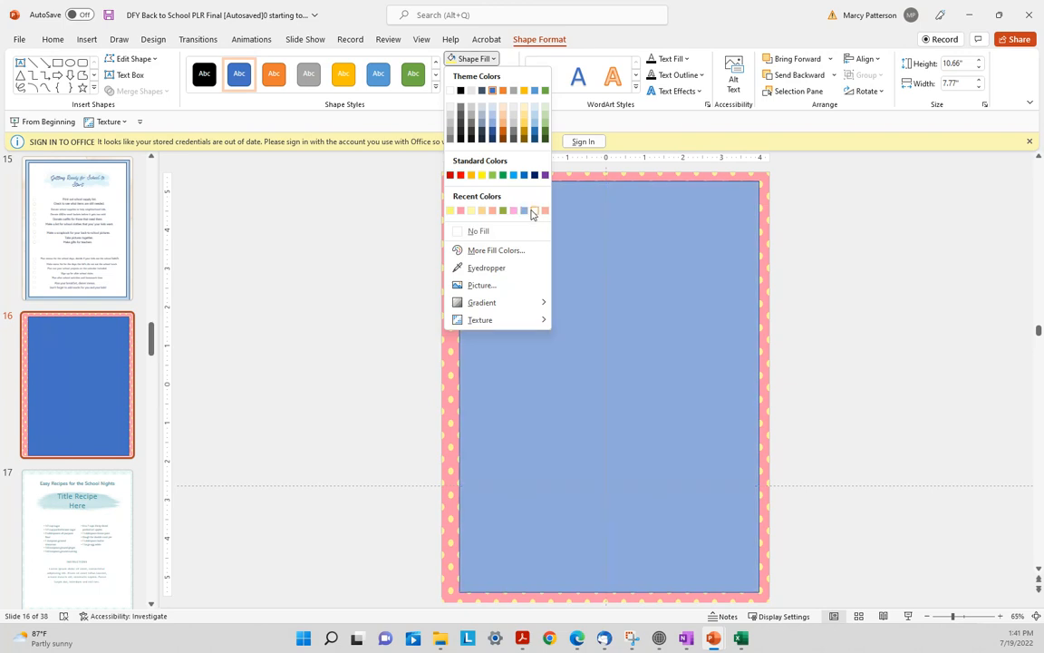
left_click(535, 214)
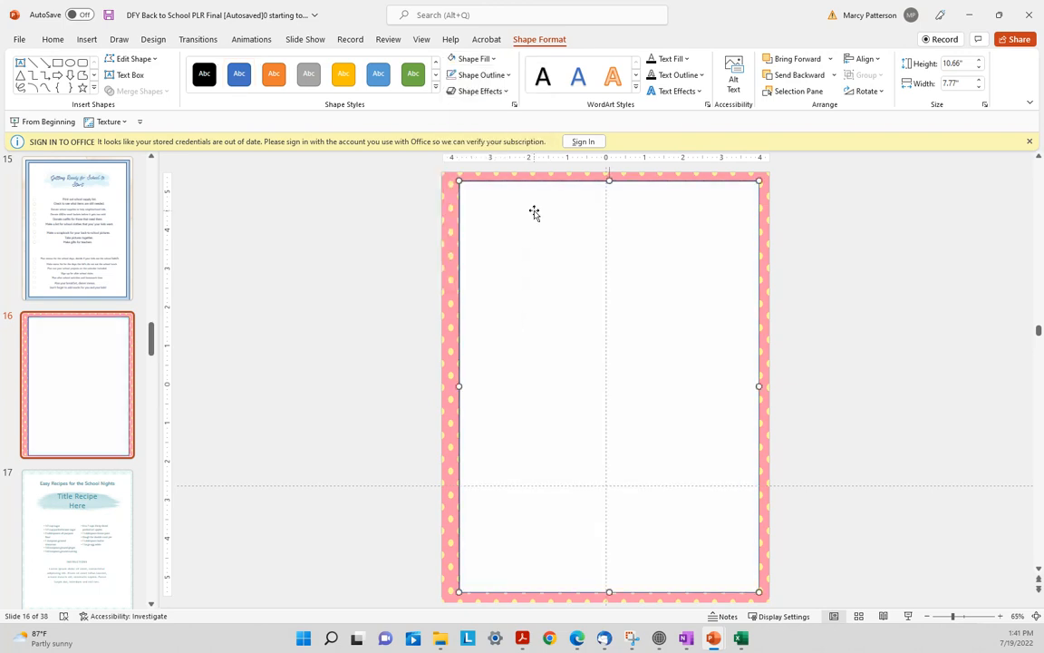
left_click(464, 74)
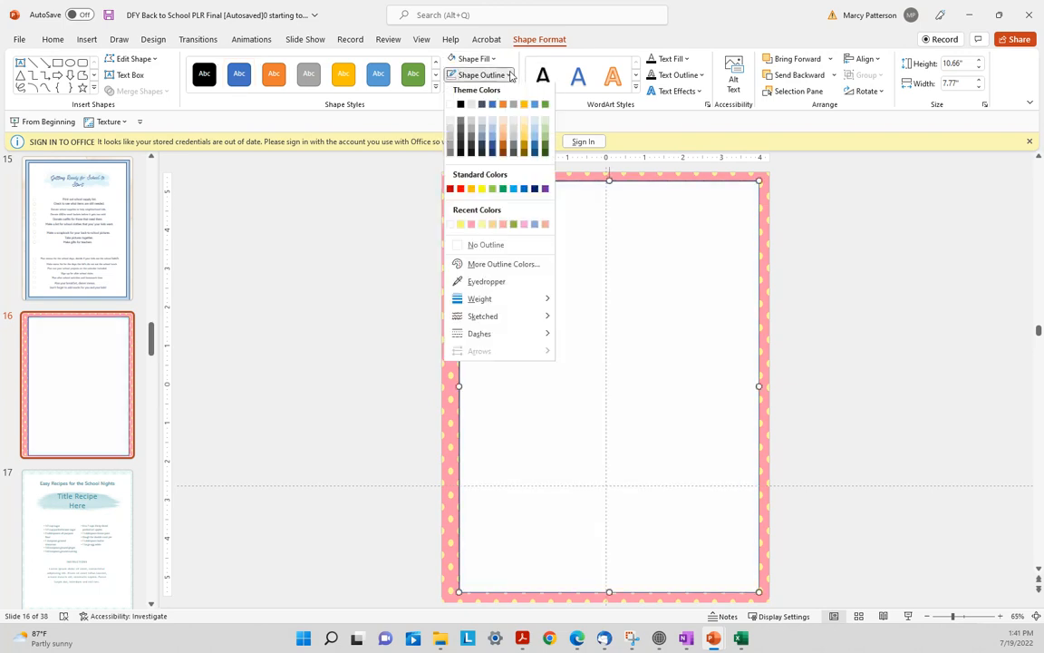
left_click(484, 247)
left_click_drag(539, 283, 539, 280)
Send the white rectangle and then the polka-dot pattern to the back, behind the checklist content
right_click(547, 272)
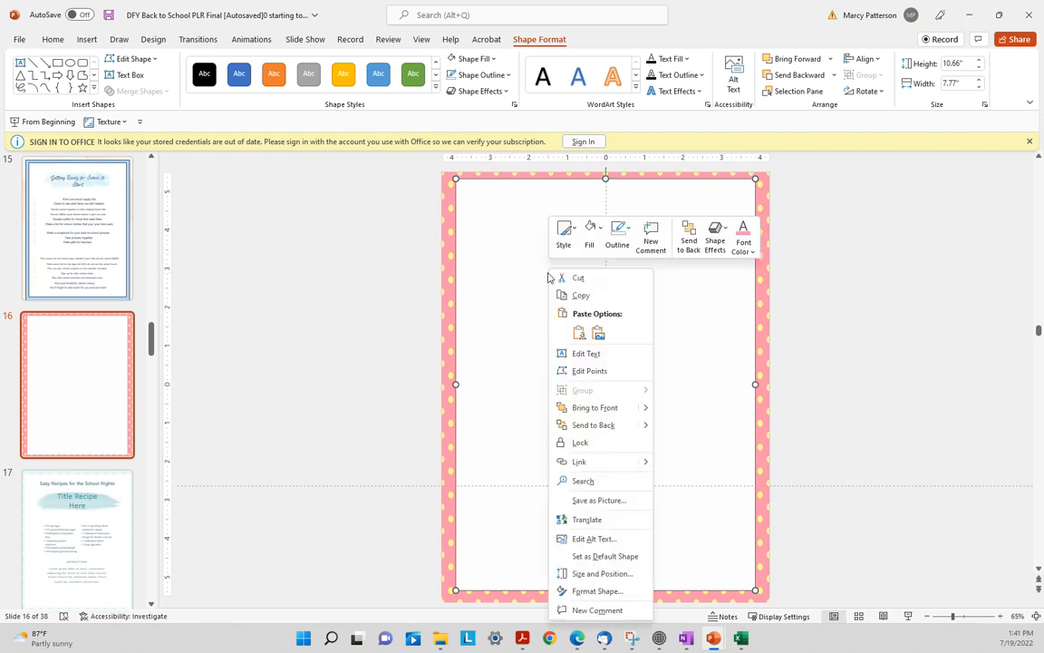
left_click(607, 426)
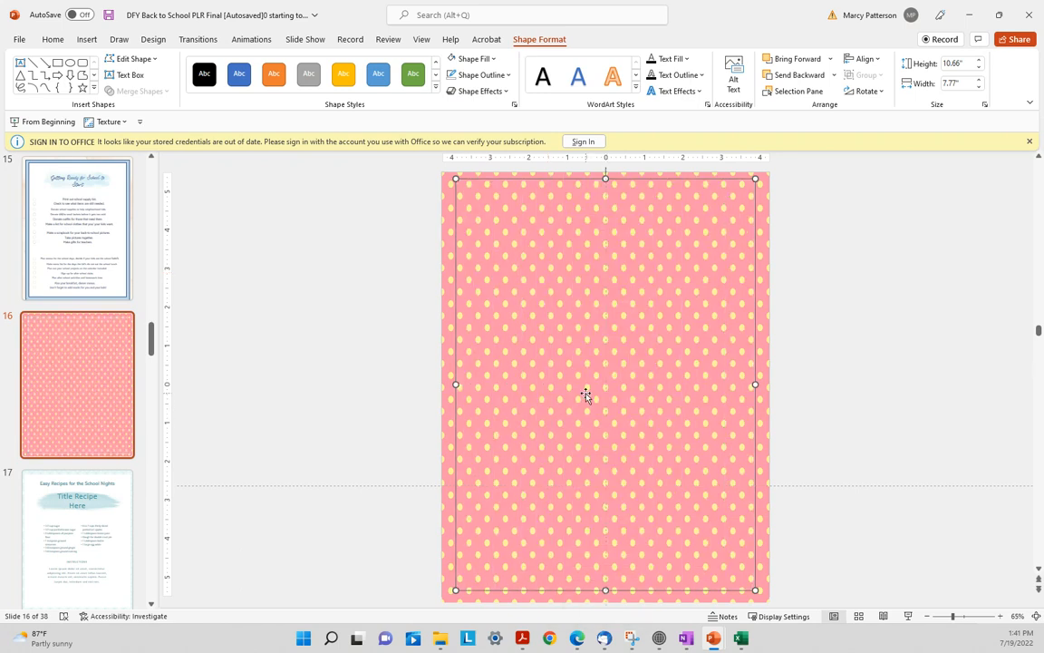
right_click(586, 396)
left_click(621, 257)
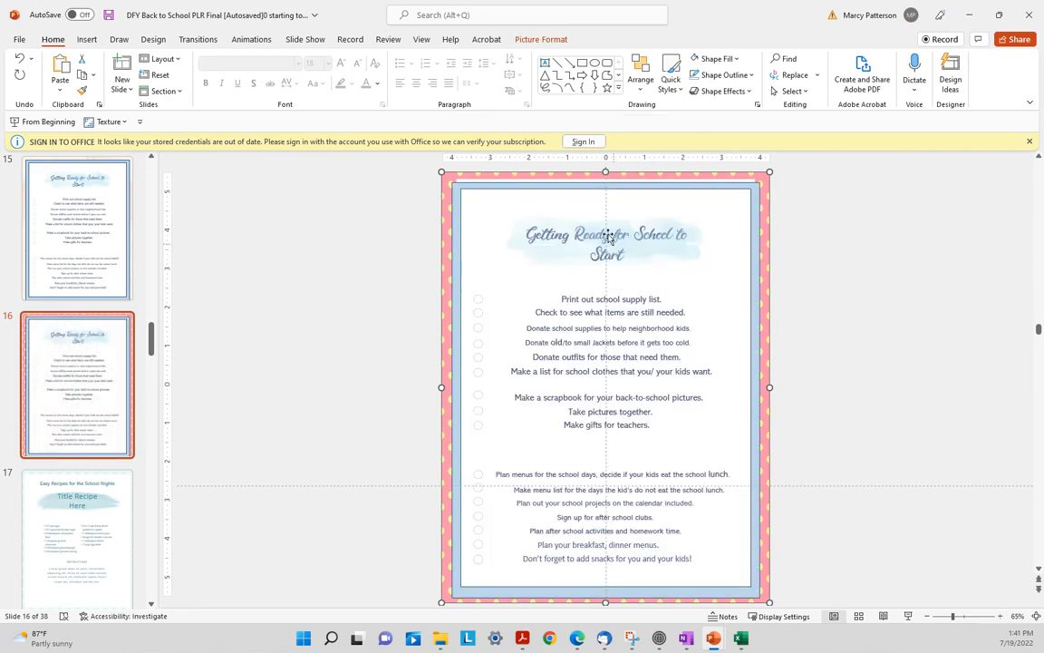
Fill the blue frame around the checklist with the recent colour Rose and extend its upper edge slightly upward
left_click(559, 185)
left_click_drag(559, 186, 553, 185)
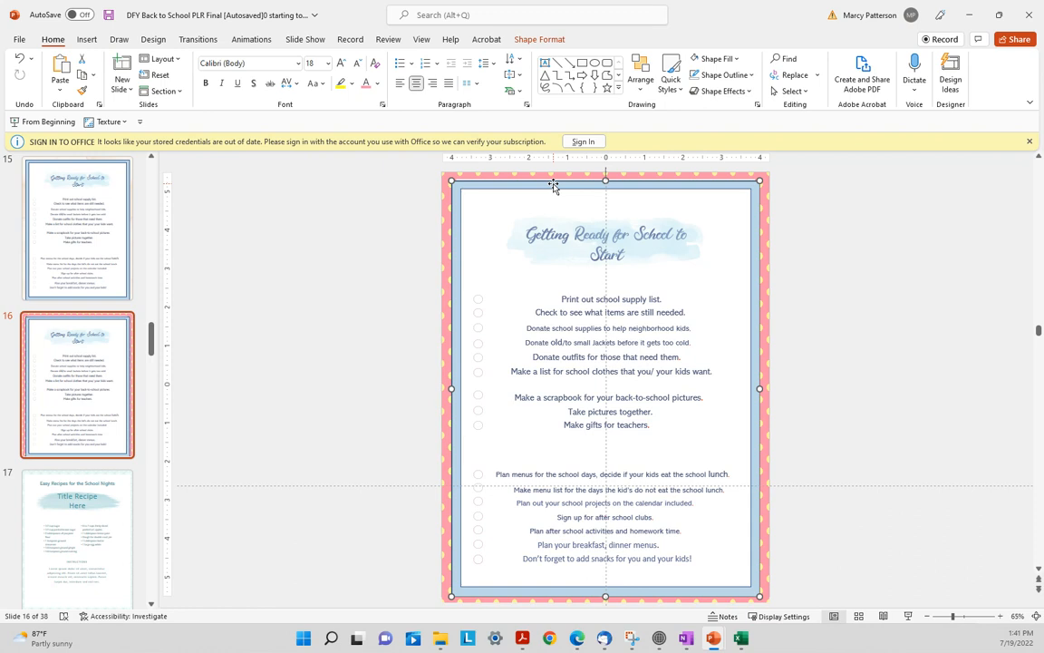
right_click(554, 186)
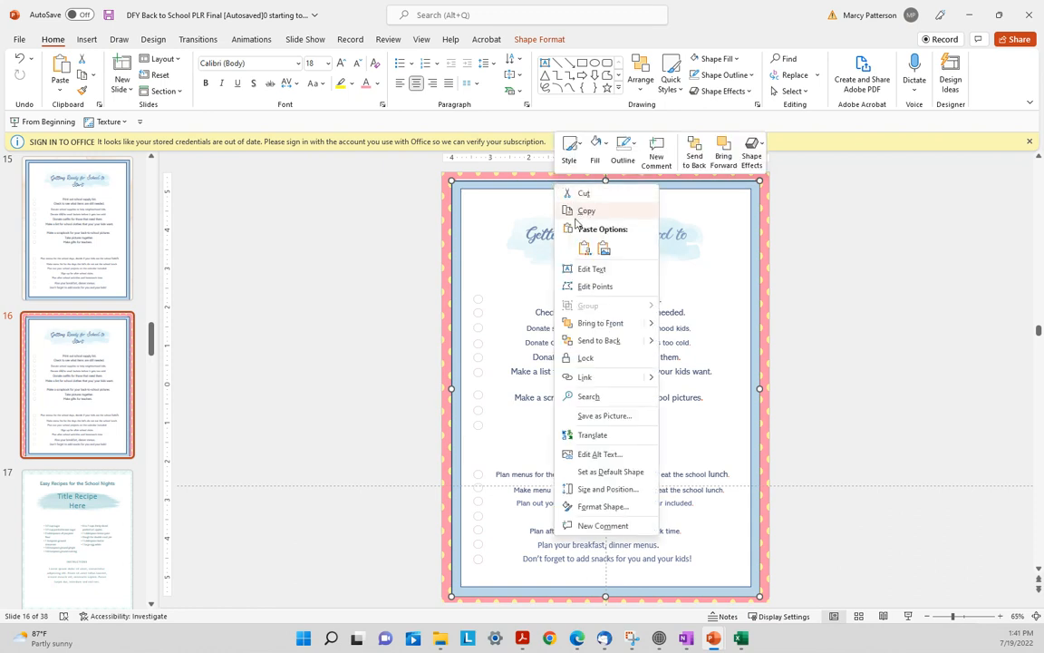
left_click(734, 59)
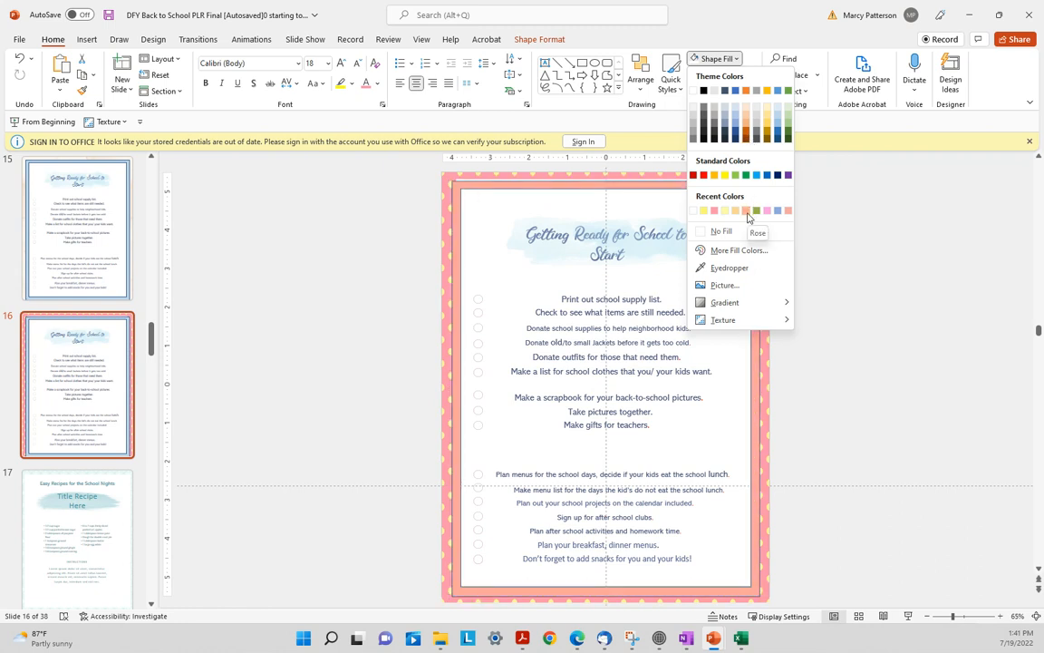
left_click(747, 212)
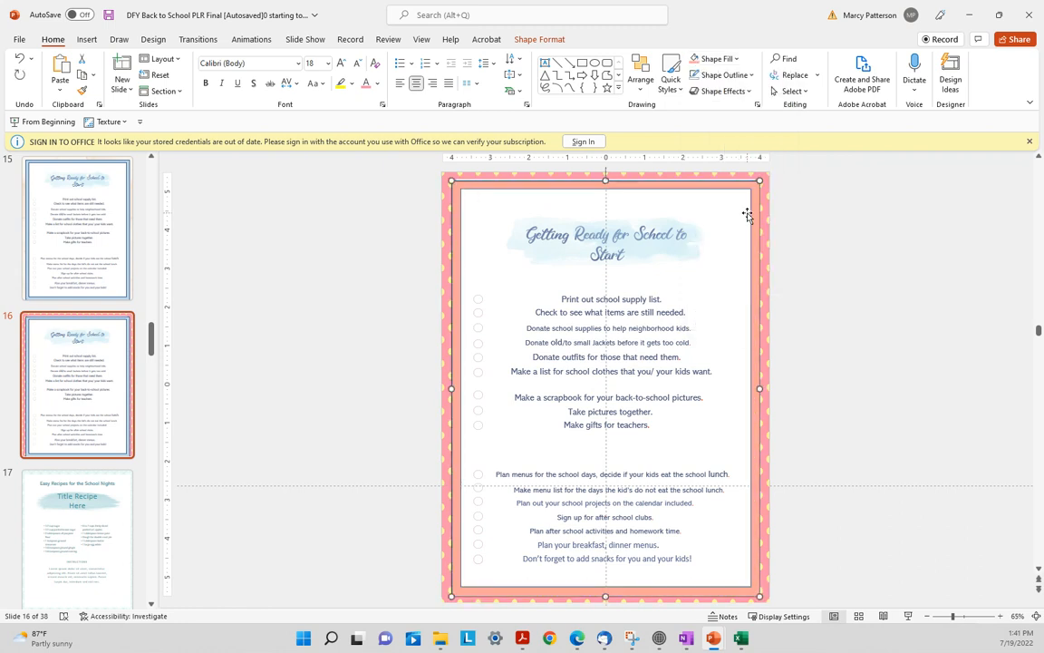
left_click(606, 181)
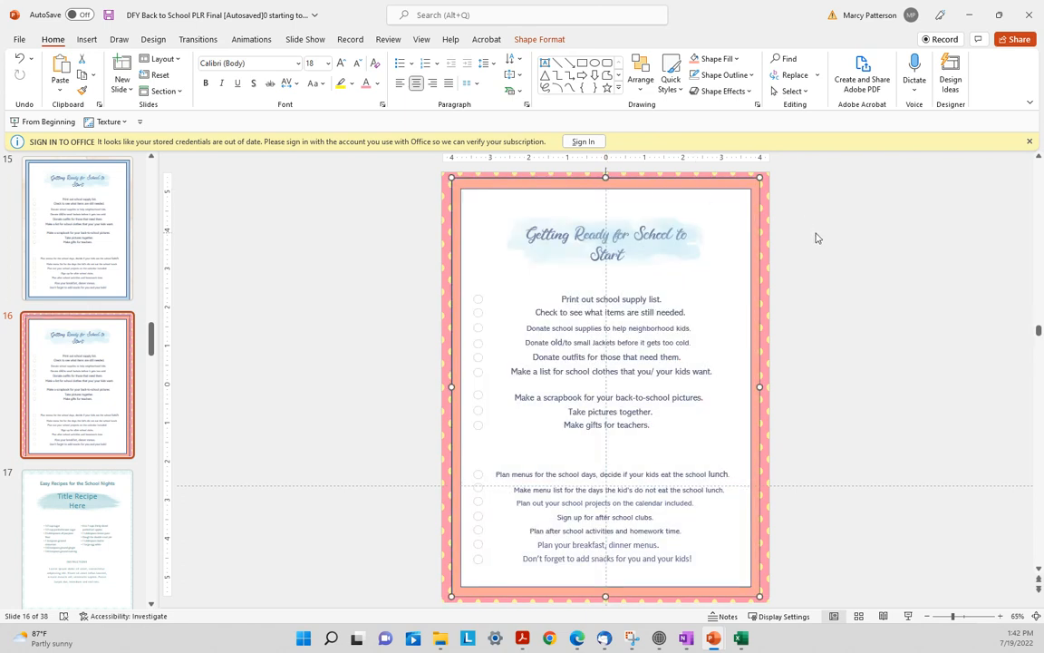
left_click(816, 237)
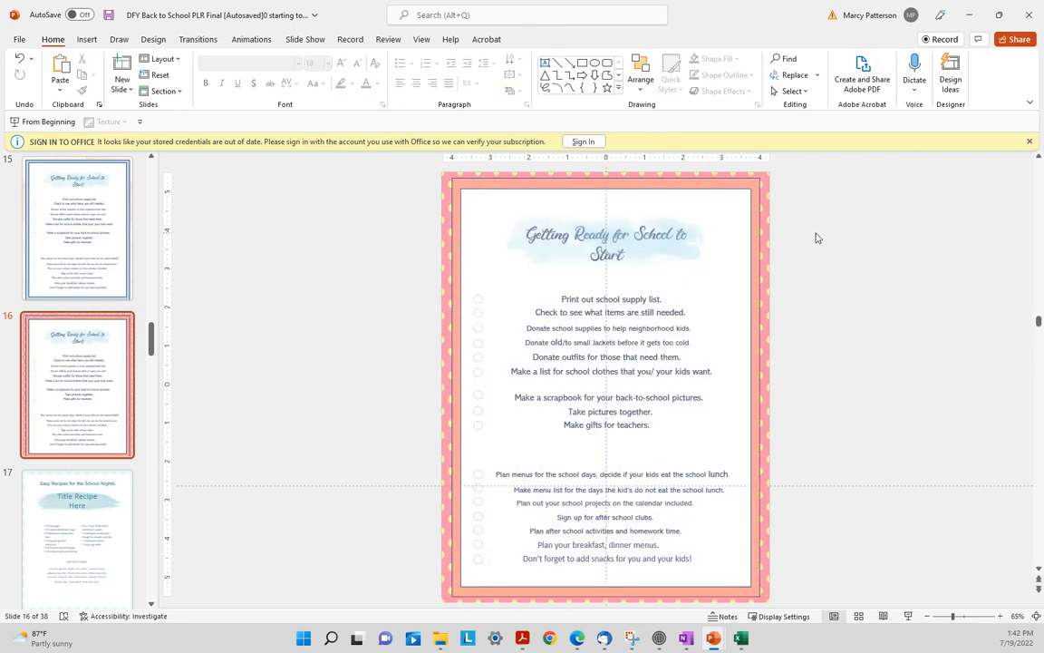
Delete the blue watercolour brush stroke behind the "Getting Ready for School to Start" title on slide 16
left_click(675, 252)
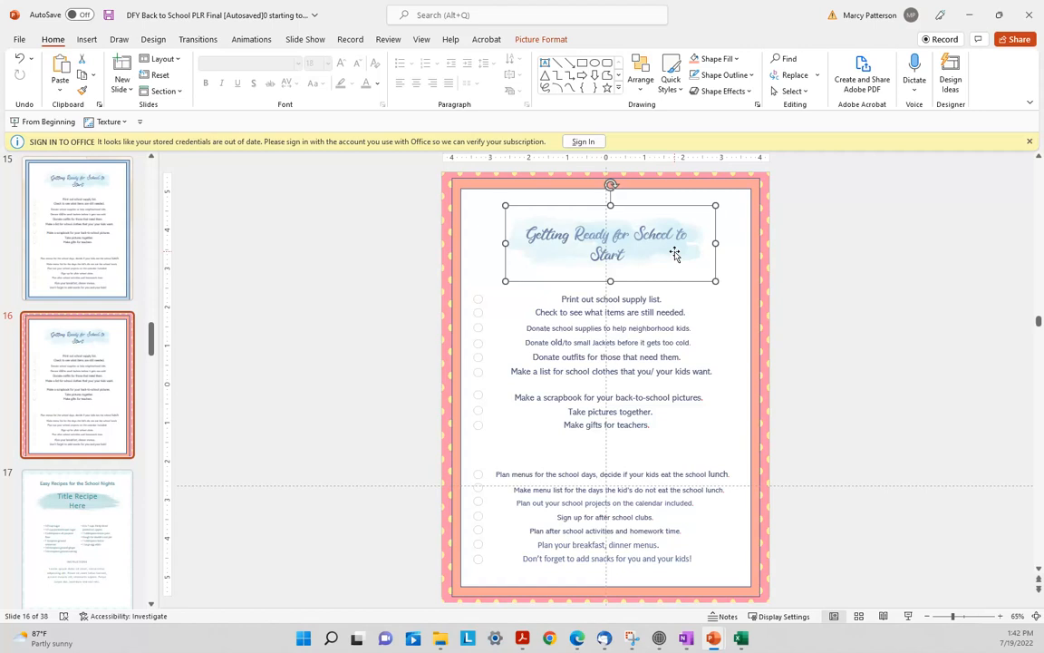
mouse_move(680, 252)
left_mouse_down()
mouse_move(674, 258)
mouse_move(674, 244)
left_mouse_up()
key("Delete")
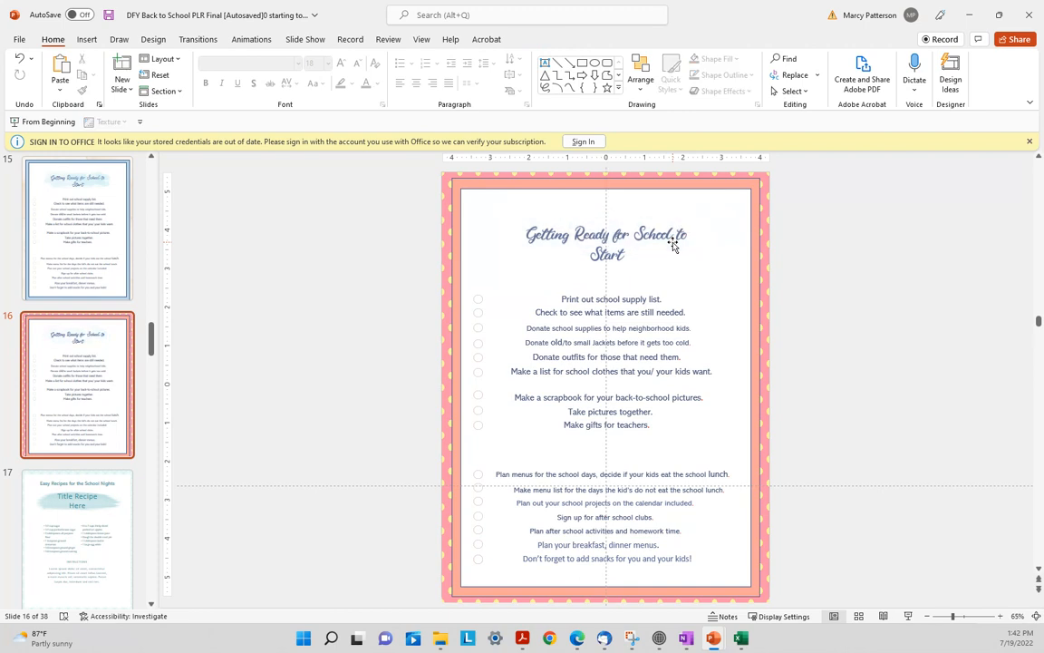
Lock the white inner panel behind the checklist text on slide 16
left_click(553, 218)
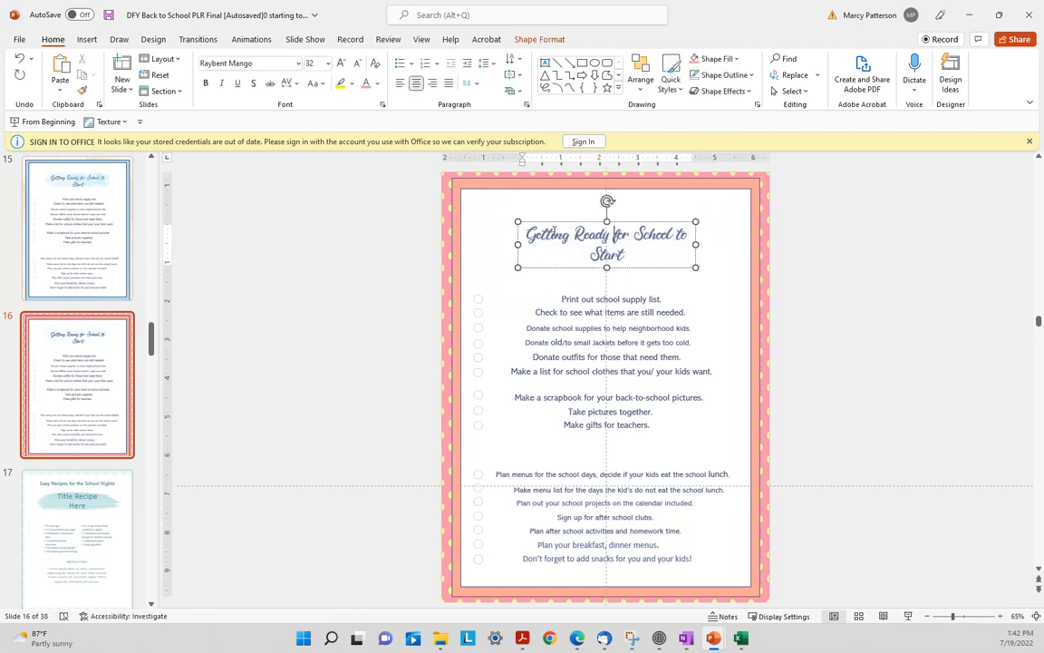
left_click(470, 204)
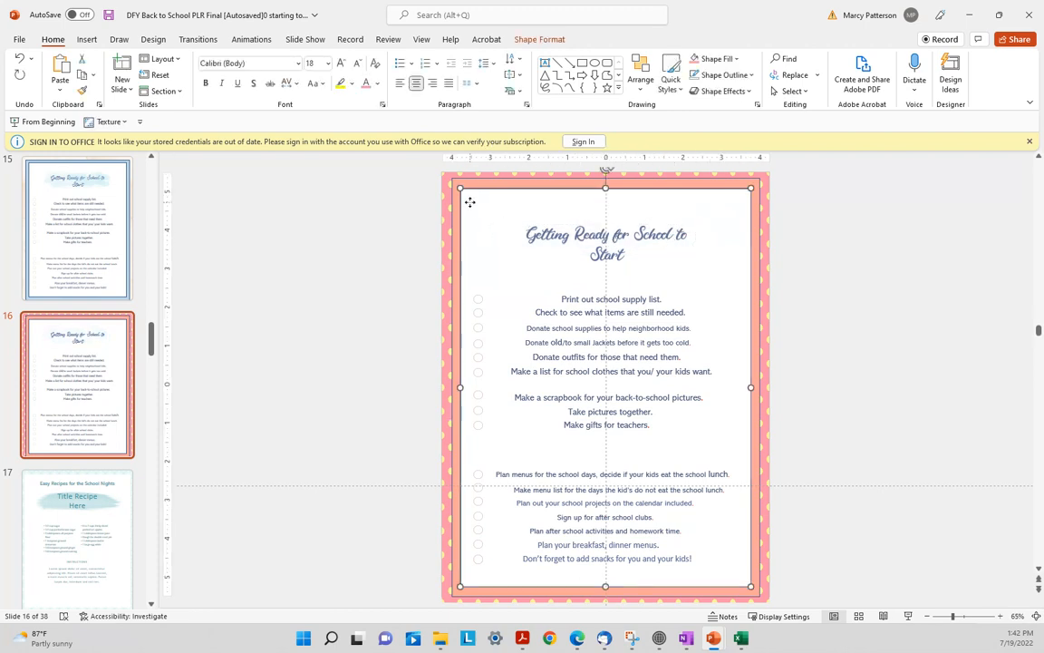
right_click(470, 202)
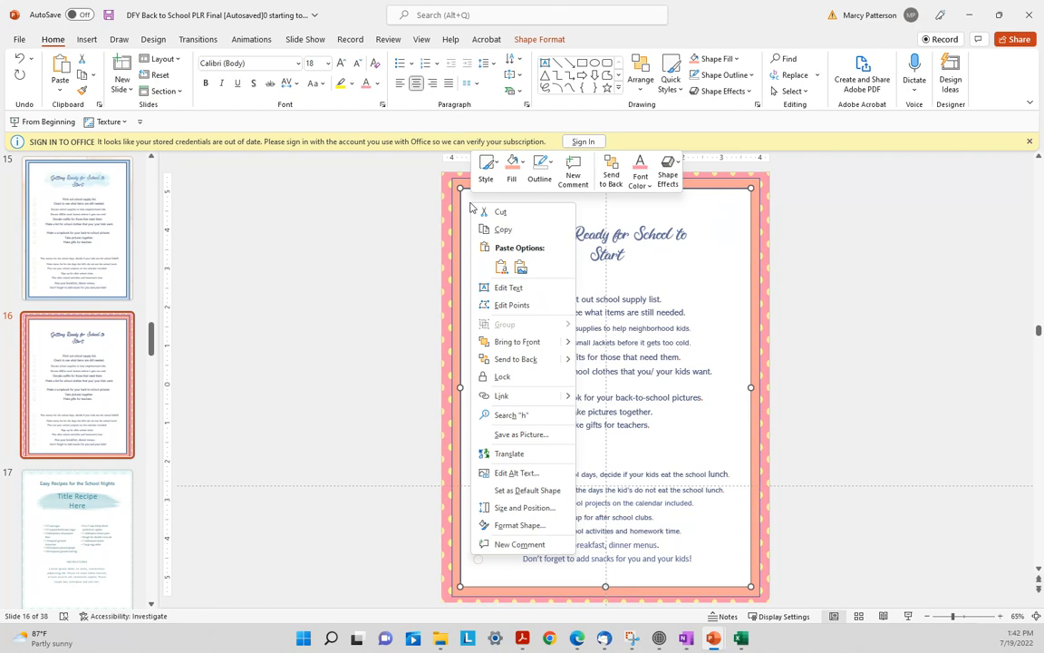
left_click(504, 376)
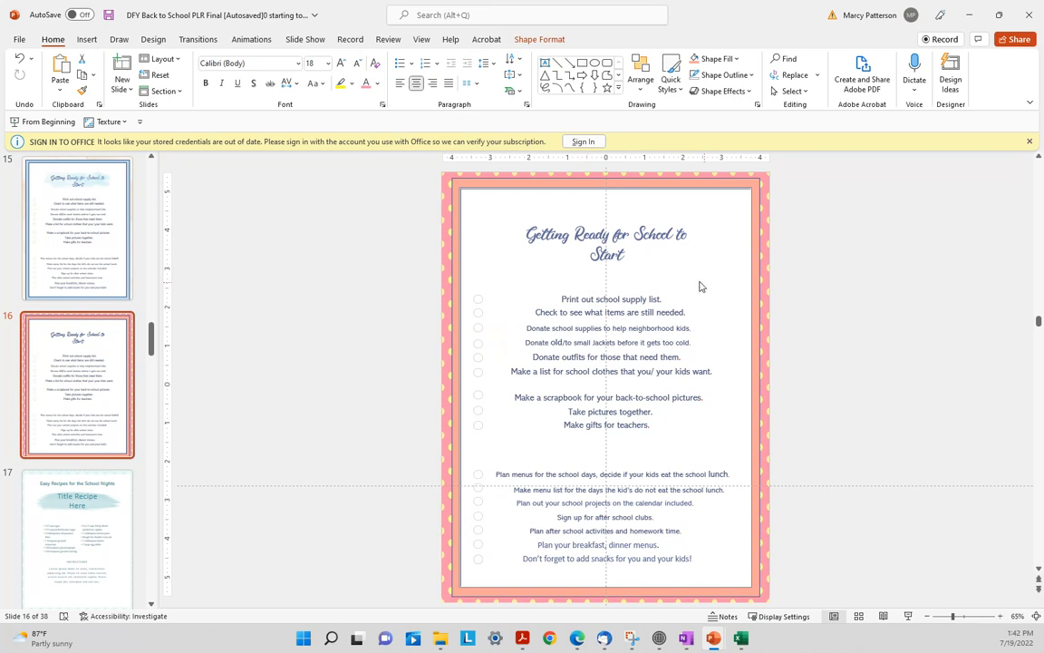
Change the font colour of the word "Getting" in the checklist title to pink
left_click(637, 234)
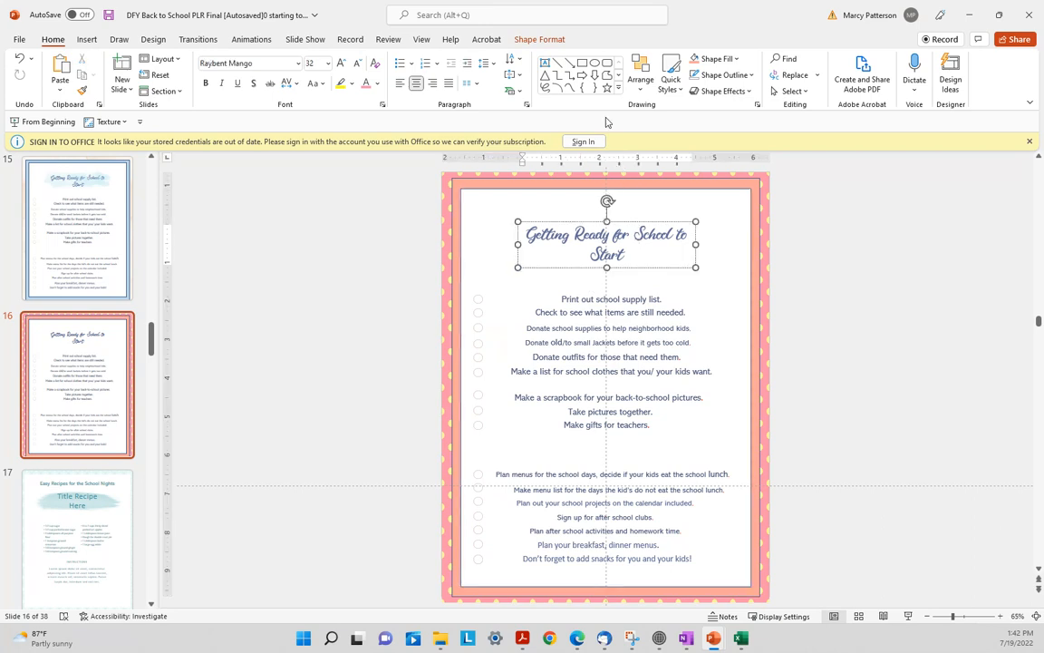
left_click(377, 84)
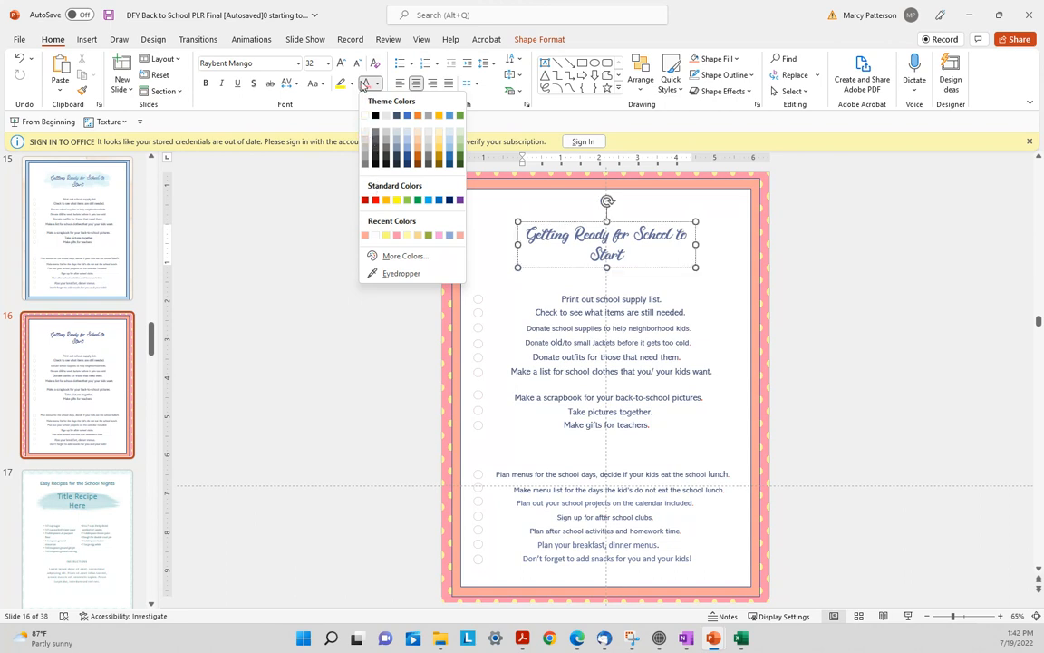
left_click(367, 87)
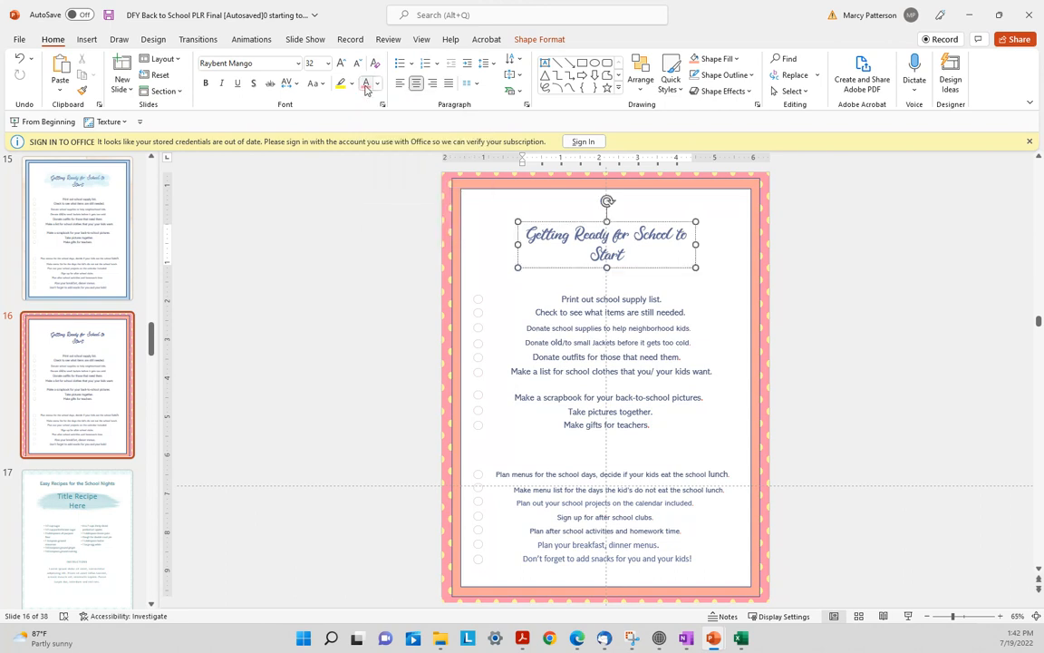
left_click(472, 225)
left_click(550, 231)
left_click(368, 87)
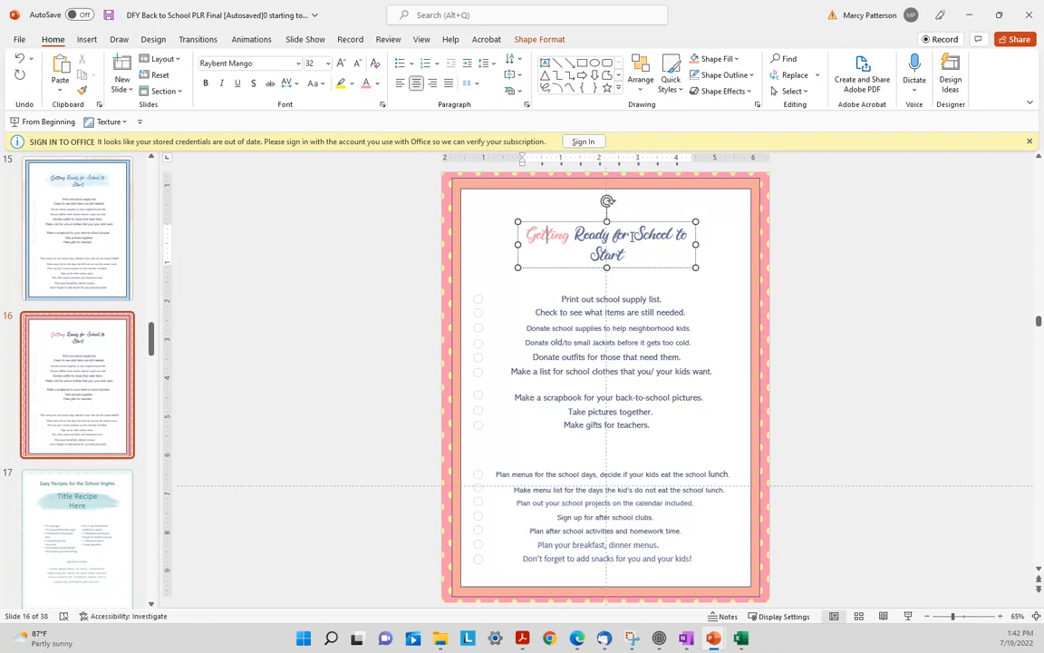
Change the font colour of the title words "Ready for School to Start" on slide 16 to pink
left_click_drag(625, 255, 575, 233)
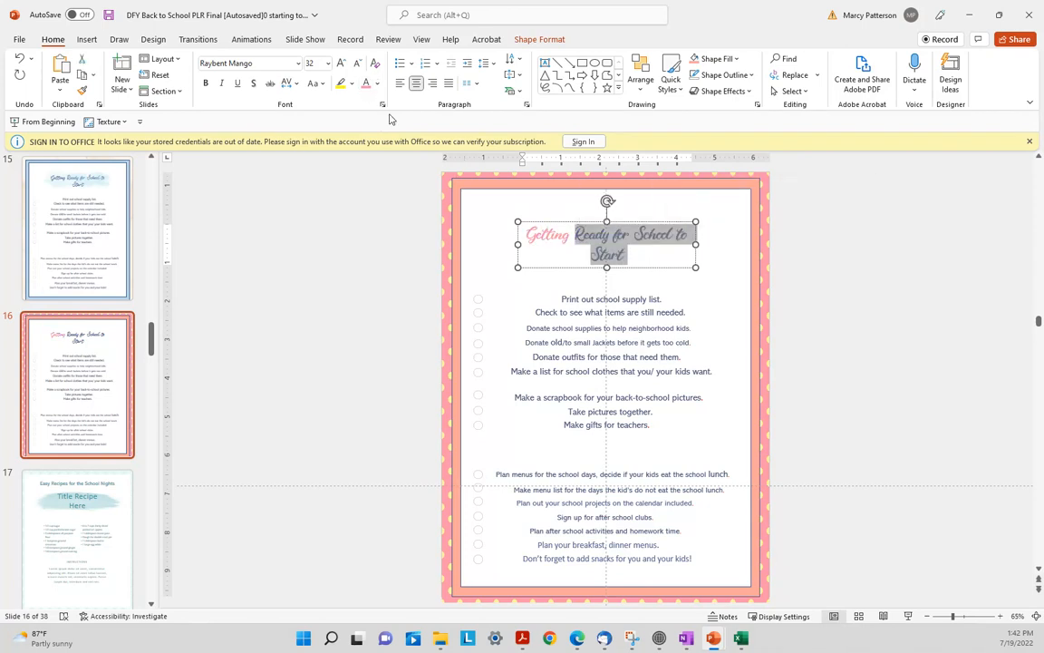
left_click(366, 84)
left_click(381, 269)
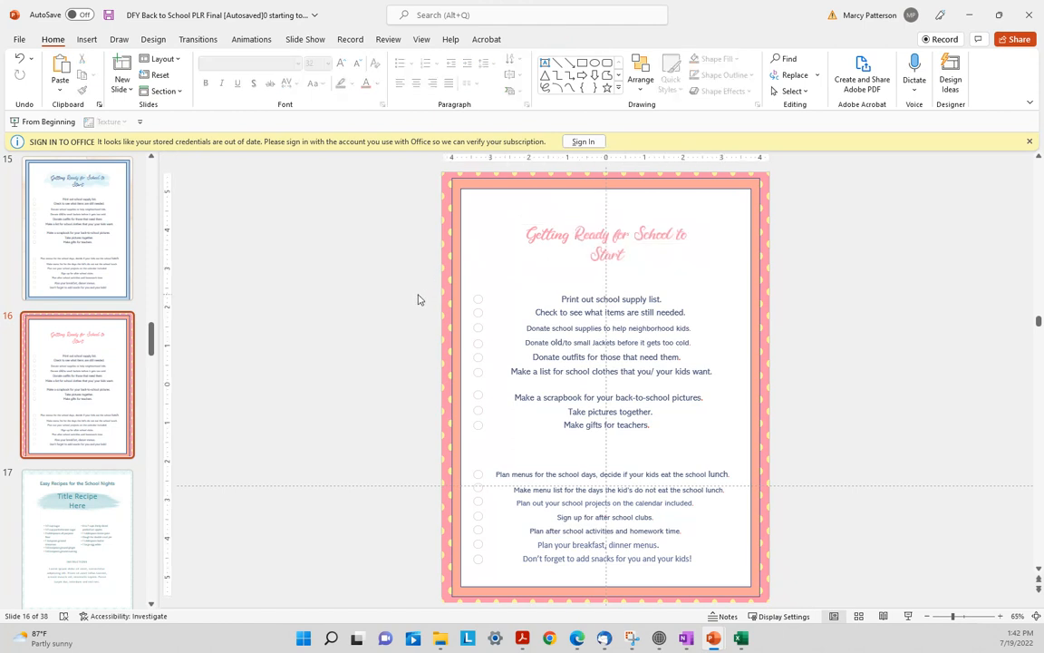
left_click(562, 300)
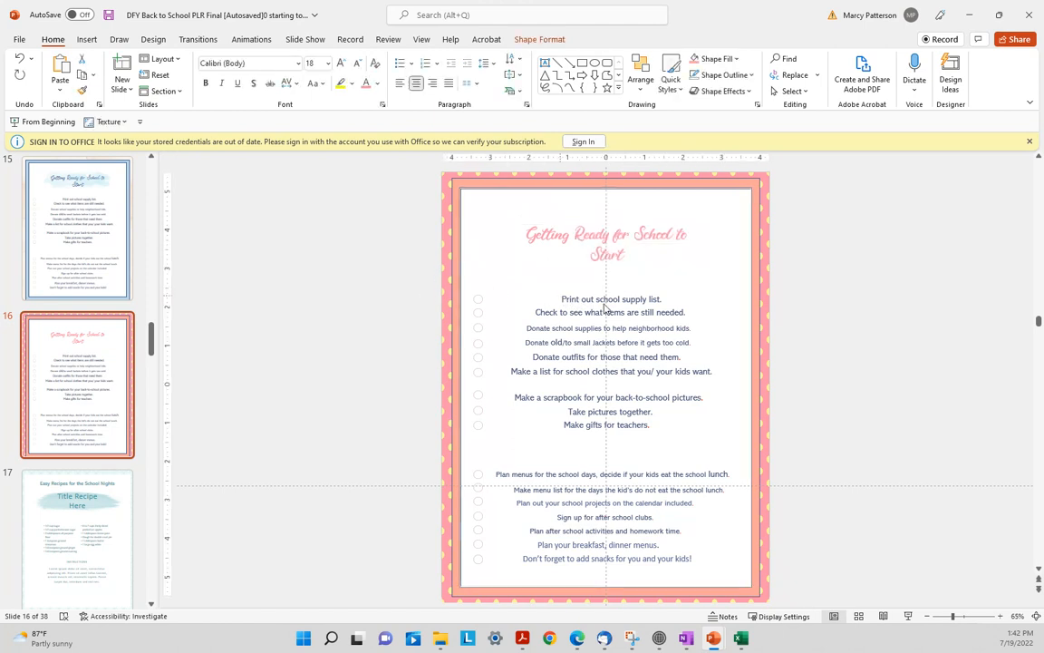
left_click(626, 328)
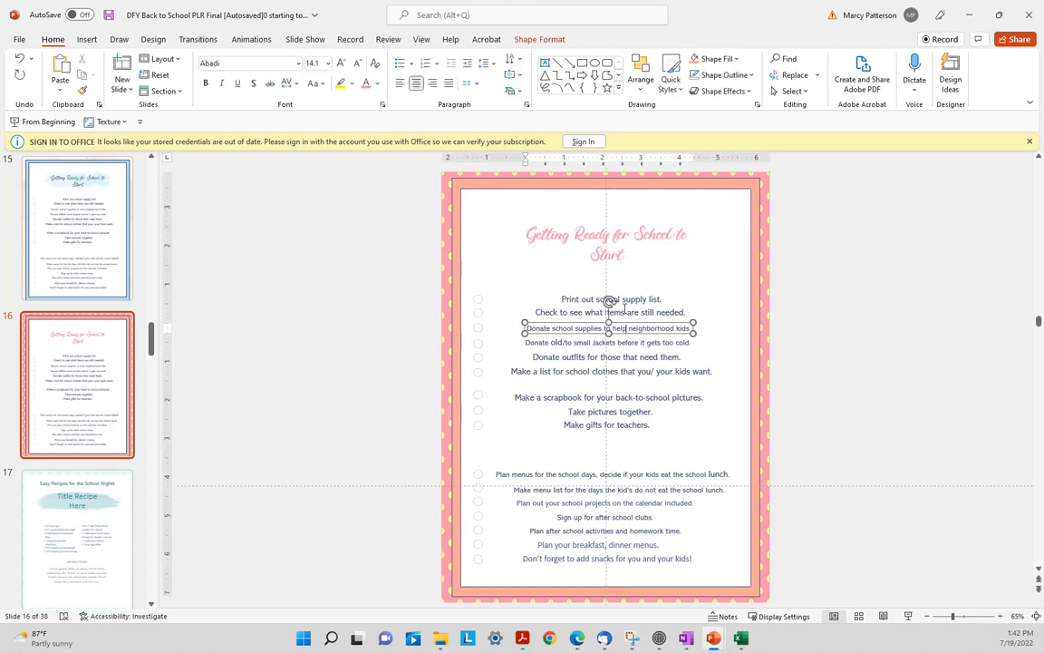
left_click(633, 300)
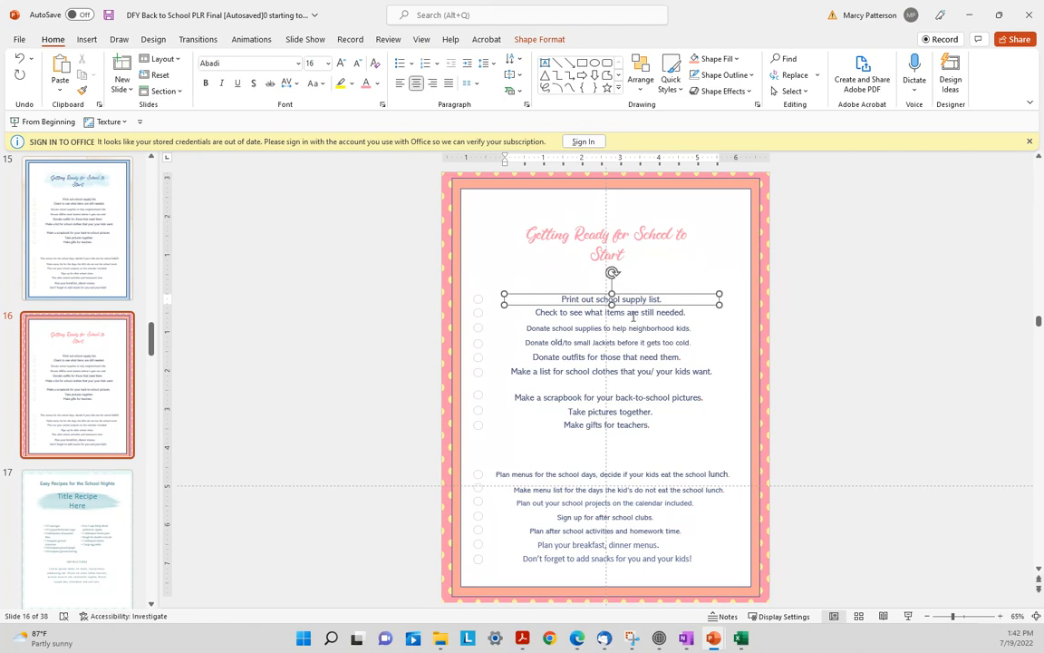
left_click(634, 315)
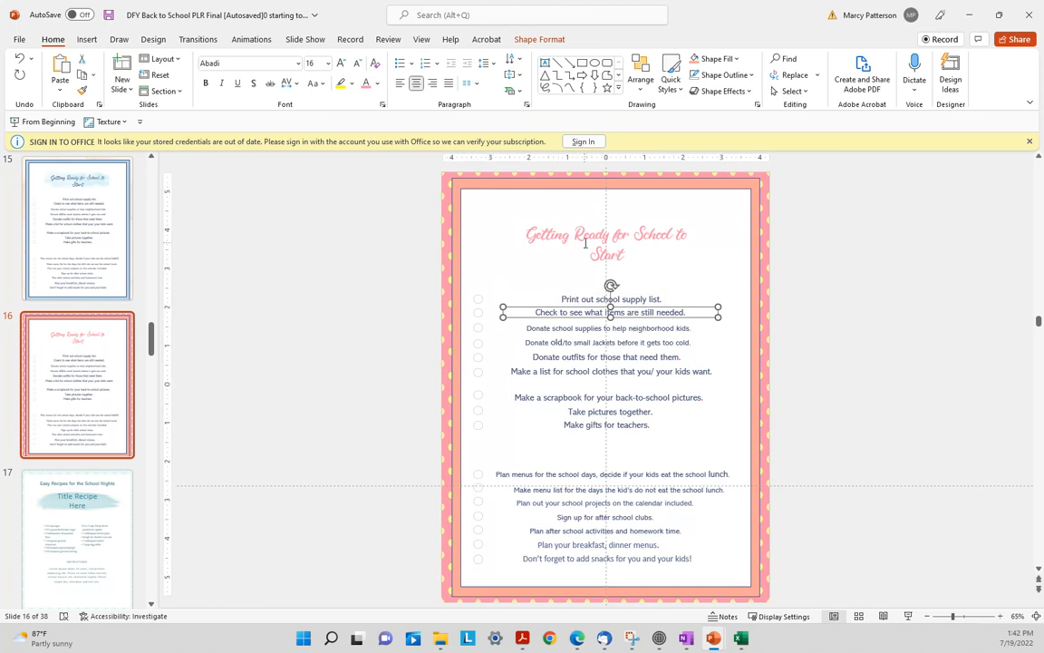
Try to copy the pink lemonade jar picture from the clip-art page on slide 3
left_click(100, 397)
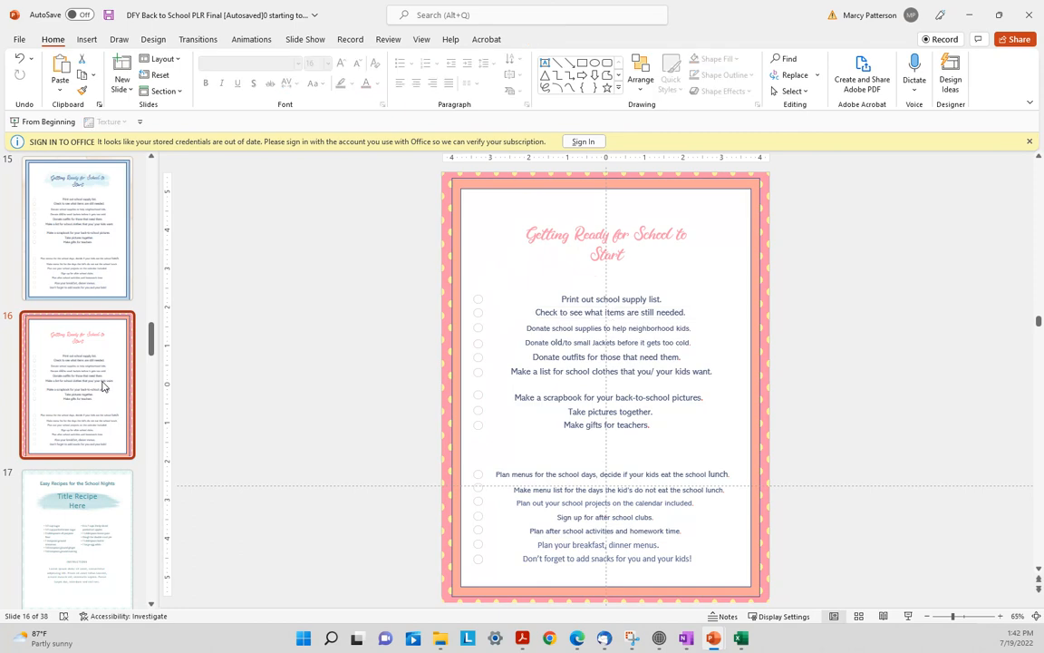
key("Down")
key("Down")
key("Down")
key("Down")
key("Down")
key("Down")
key("Up")
key("Up")
key("Up")
key("Up")
key("Up")
key("Up")
key("Up")
key("Up")
key("Up")
key("Up")
key("Up")
key("Up")
key("Up")
key("Up")
key("Up")
key("Up")
key("Up")
key("Up")
key("Up")
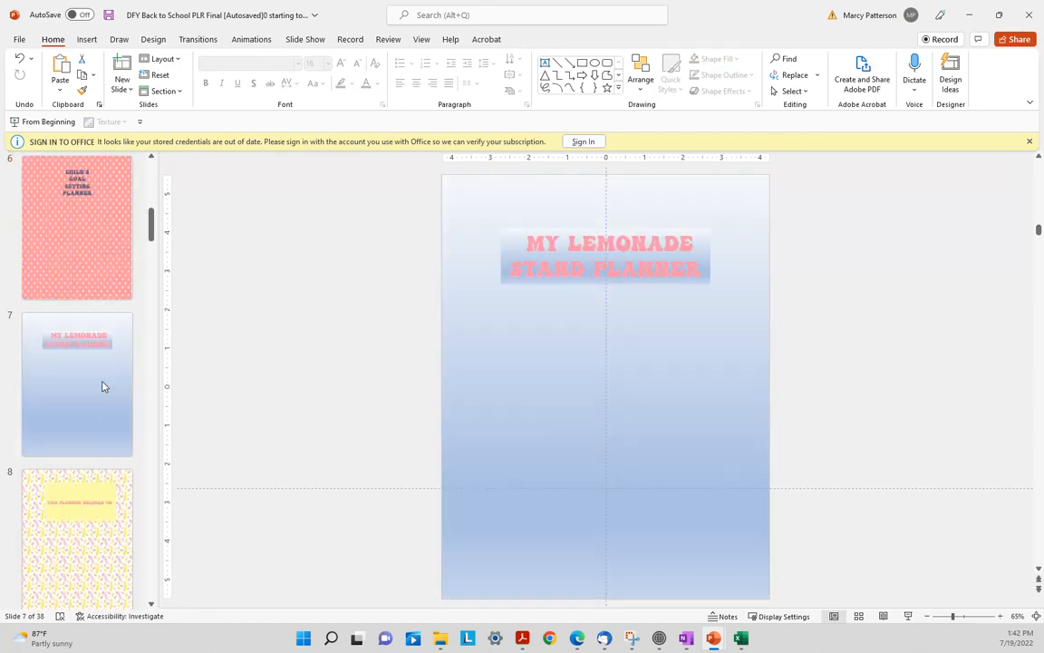
key("Up")
left_click(91, 451)
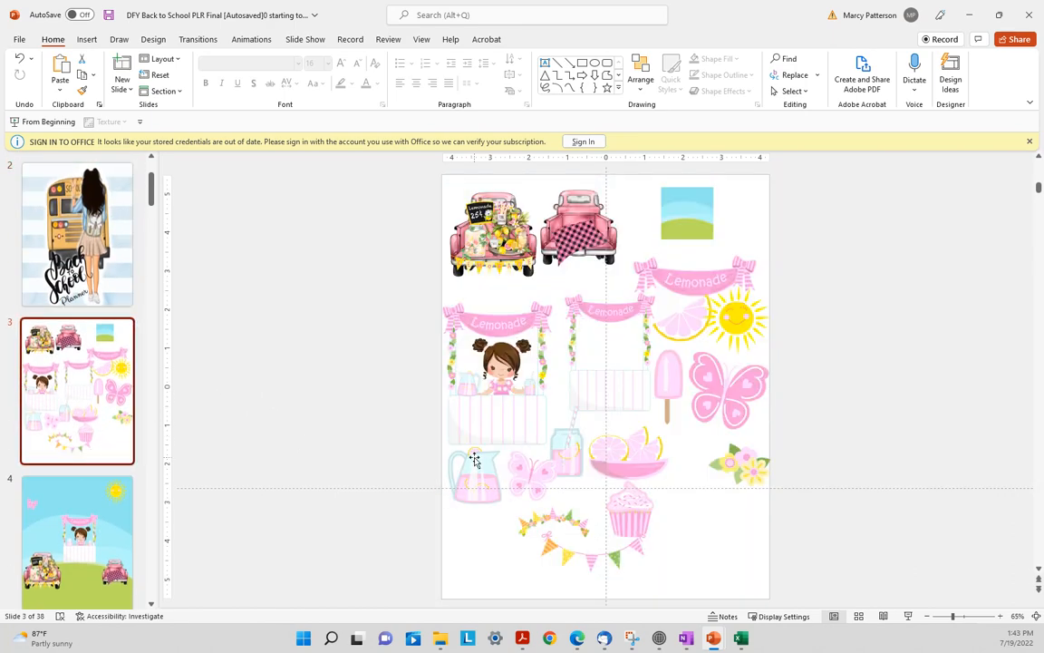
left_click(580, 458)
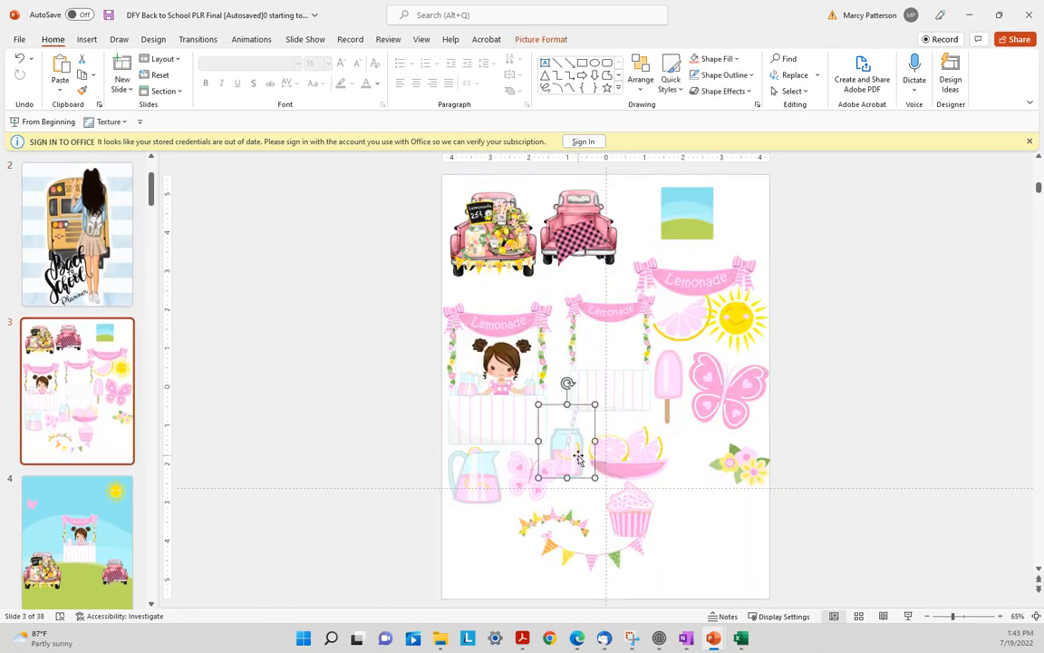
Delete the blue watercolour brush stroke behind the "January" title on the calendar page, slide 23
left_click(99, 555)
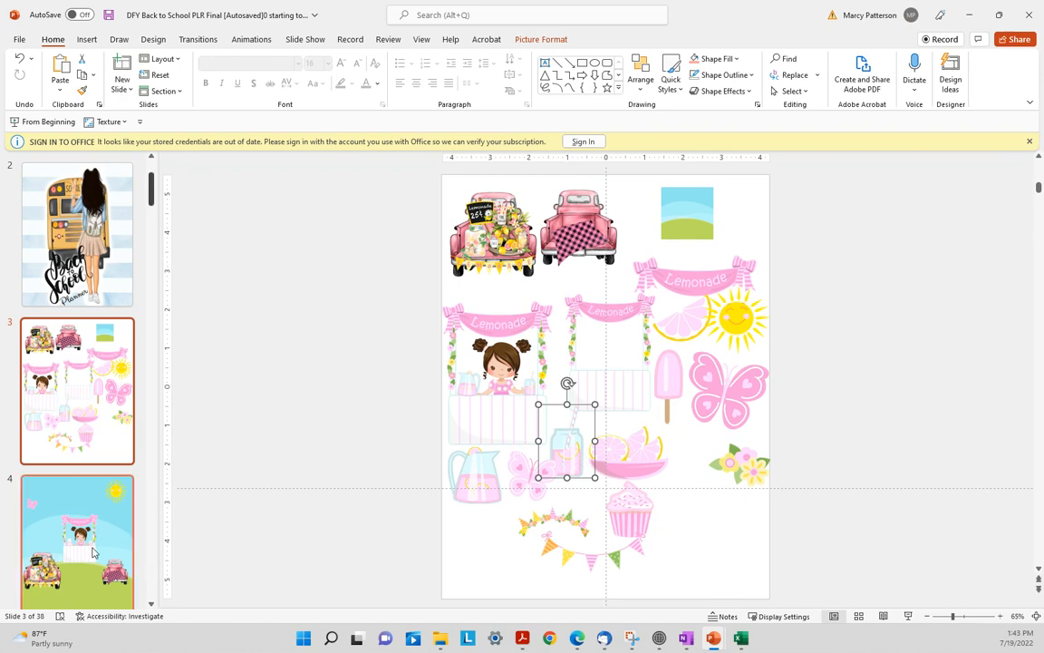
left_click(100, 555)
key("Down")
key("Down")
key("Down")
key("Down")
key("Down")
key("Down")
key("Down")
key("Down")
key("Down")
key("Down")
key("Down")
key("Down")
key("Down")
key("Down")
key("Down")
key("Down")
key("Down")
key("Down")
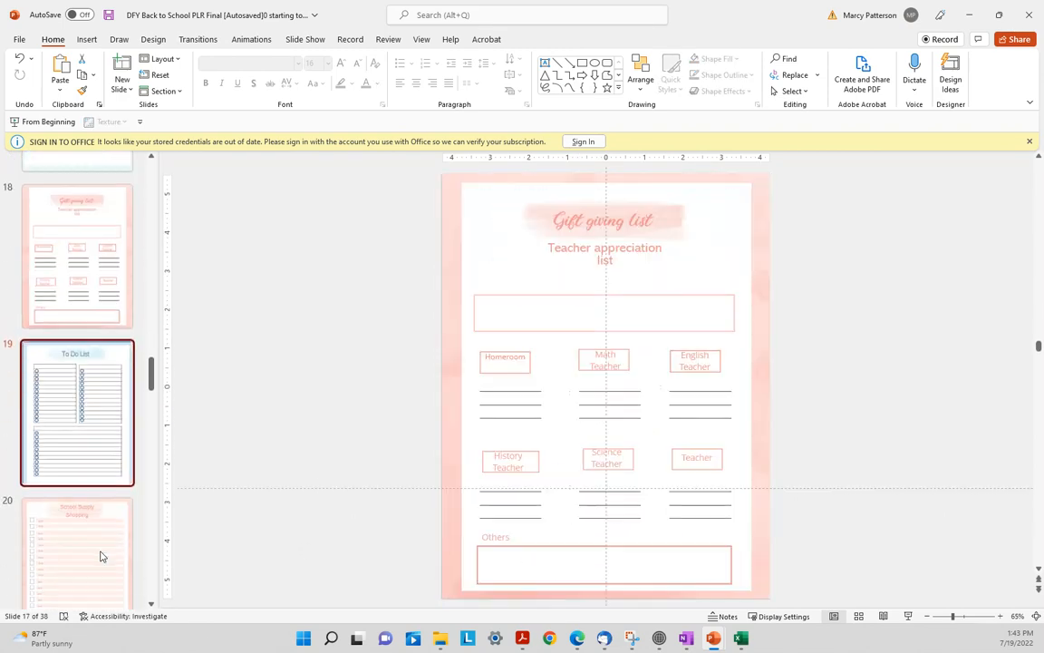
key("Down")
key("Down")
key("Up")
key("Up")
key("Up")
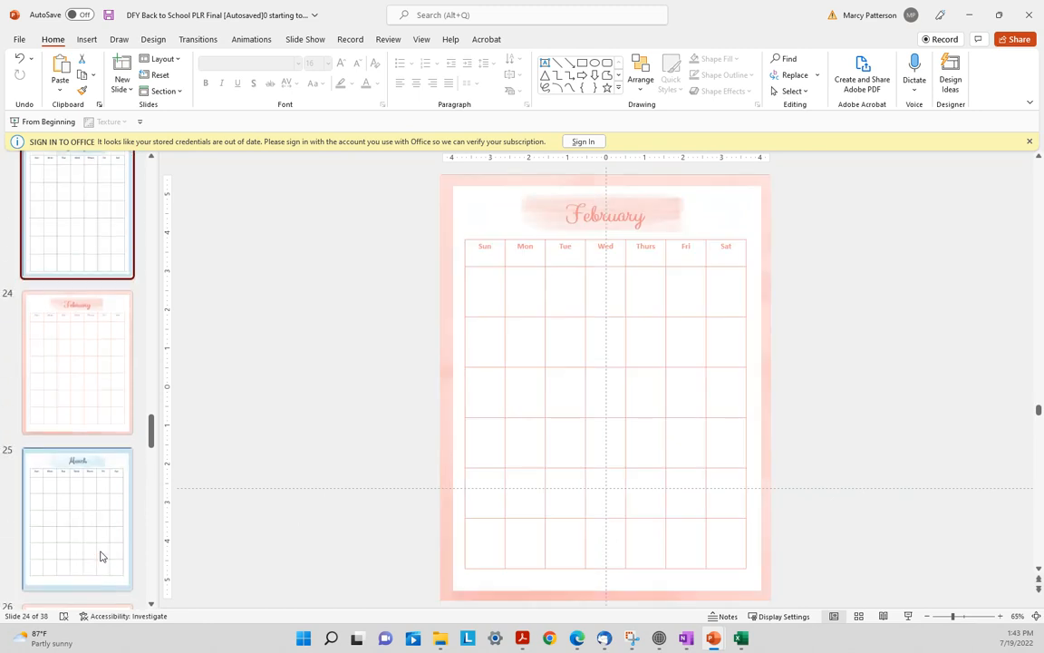
key("Up")
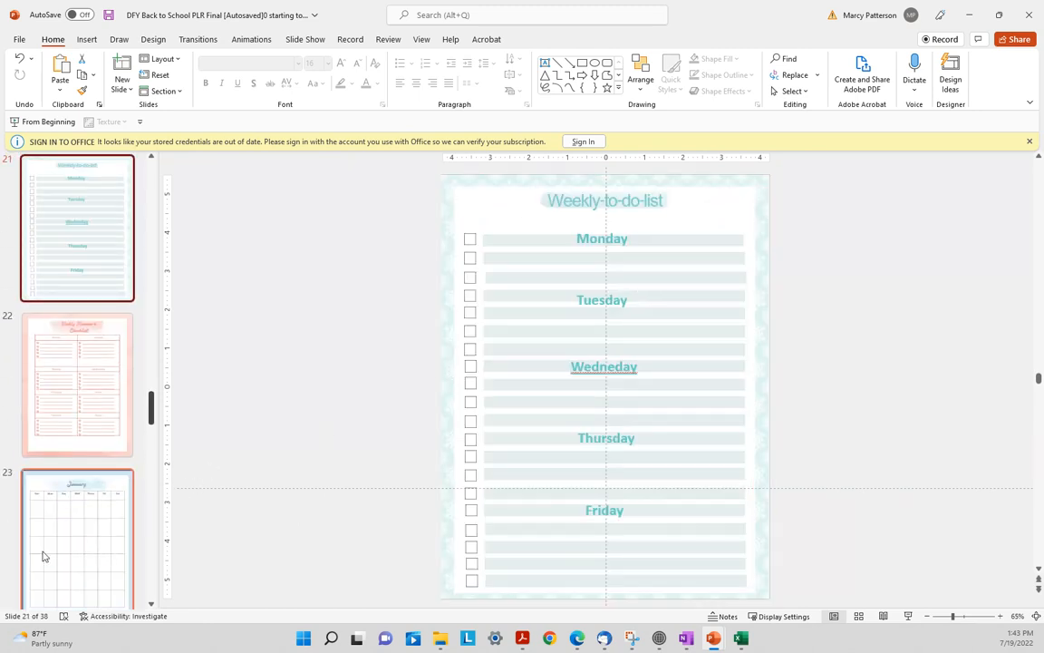
left_click(86, 546)
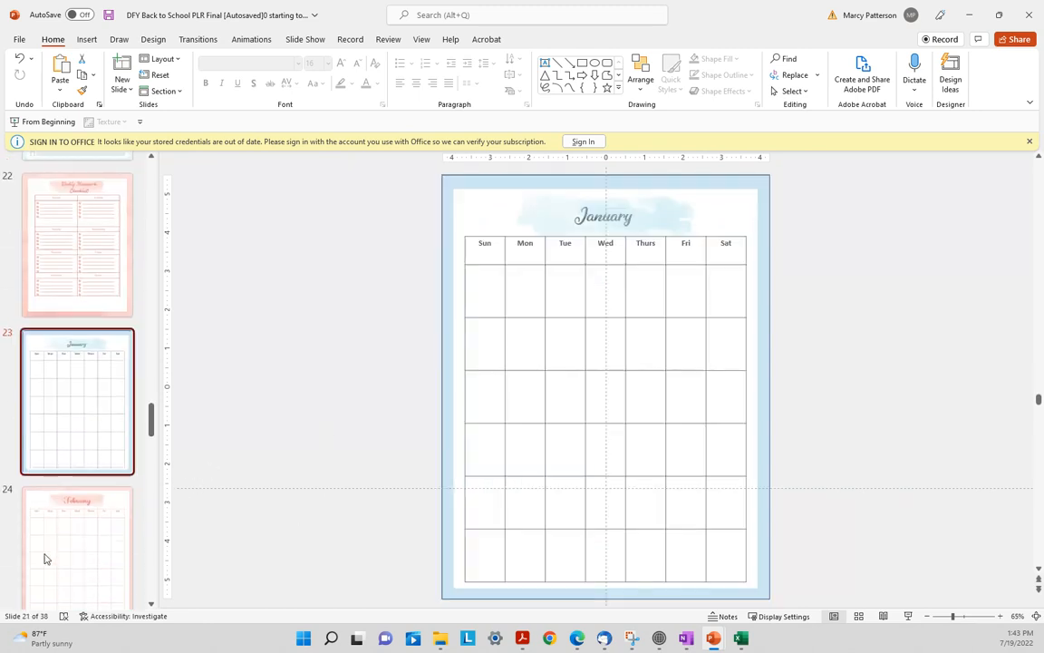
left_click(552, 225)
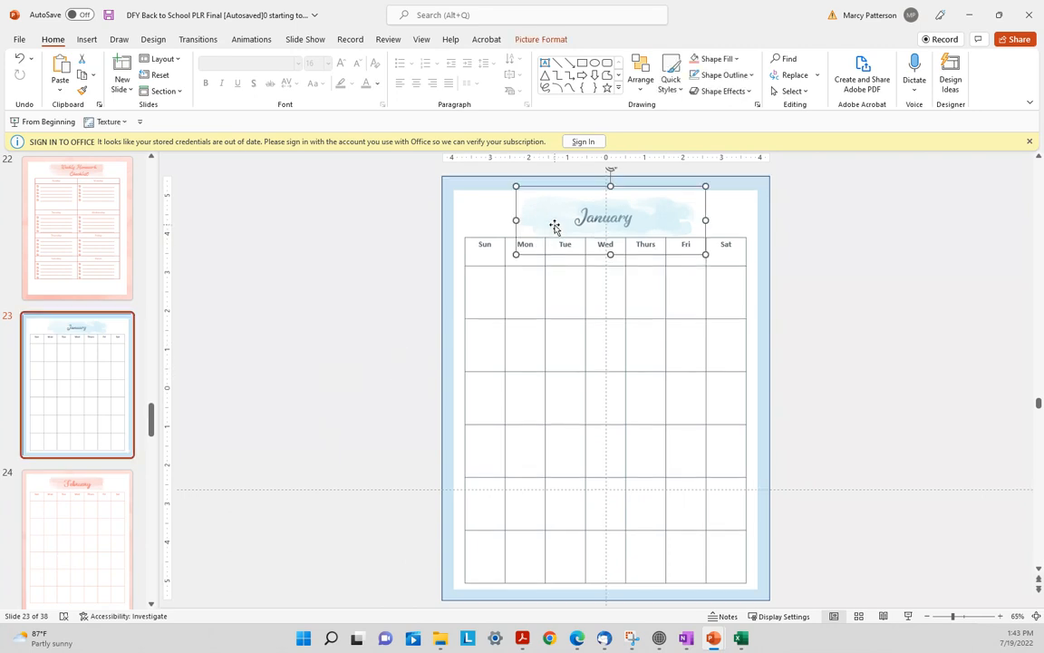
key("Delete")
left_click(530, 219)
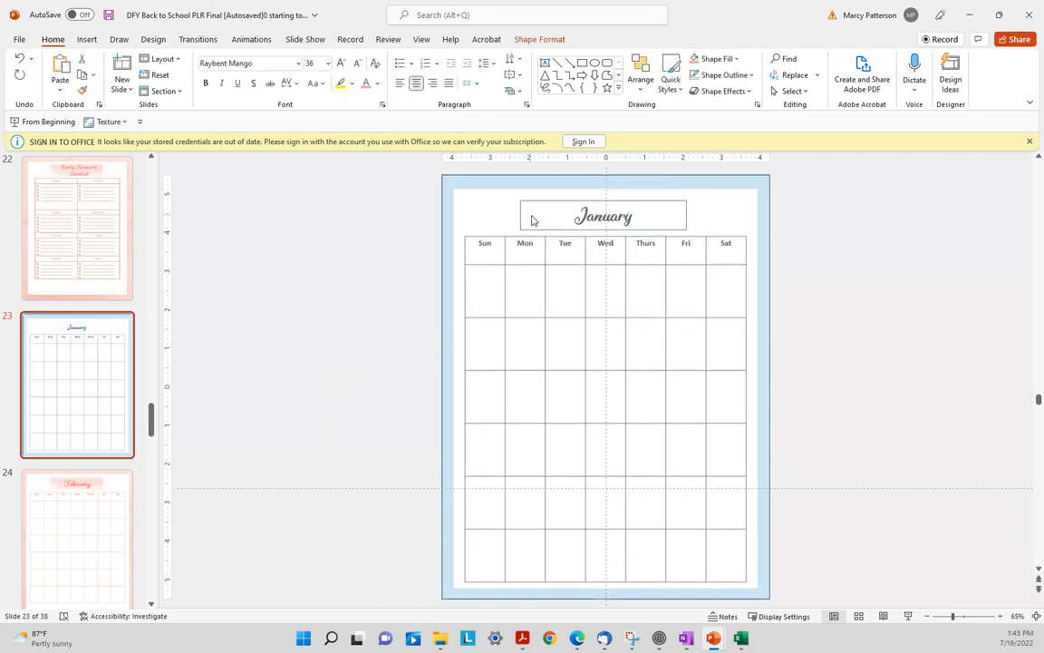
key("ctrl+v")
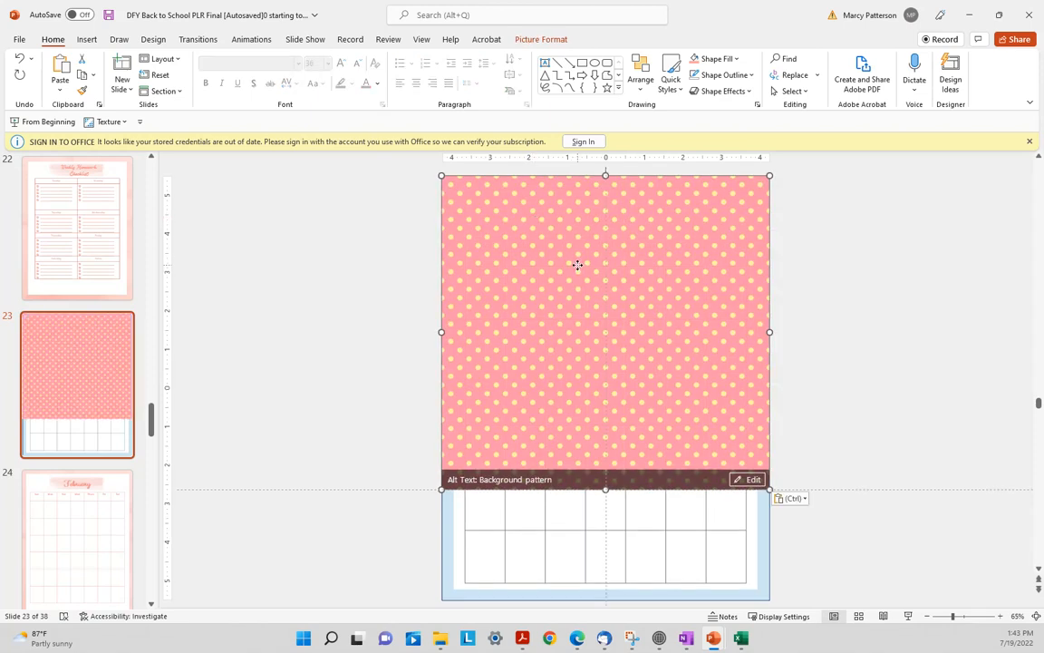
key("ctrl+z")
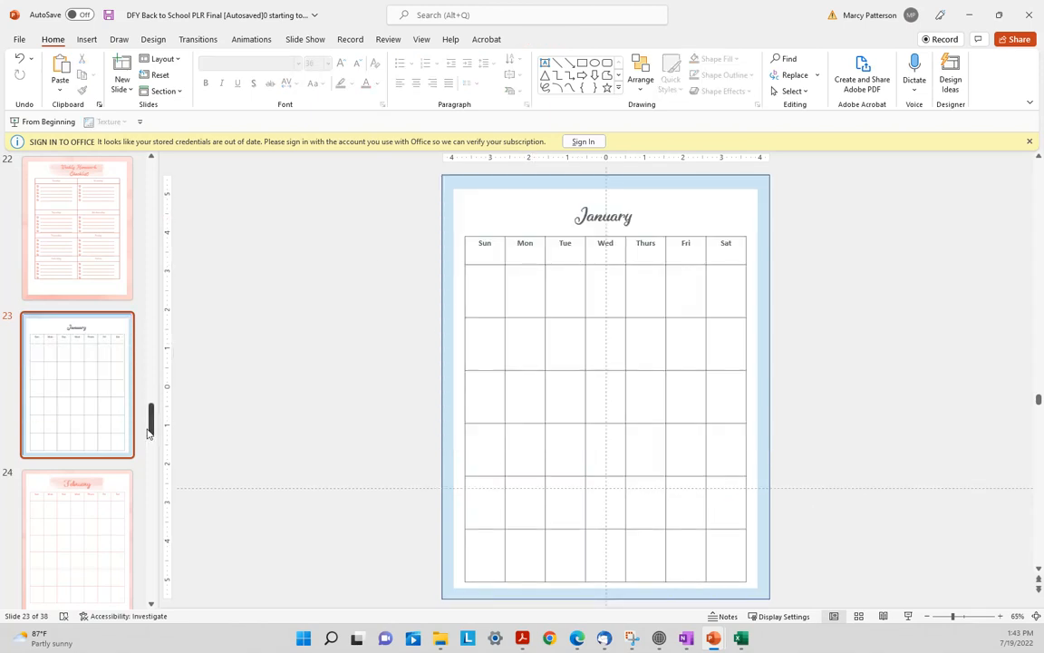
Copy the pink lemonade jar with the straw from the clip-art page on slide 3
left_click_drag(152, 437, 142, 220)
scroll(141, 219, "down", 2)
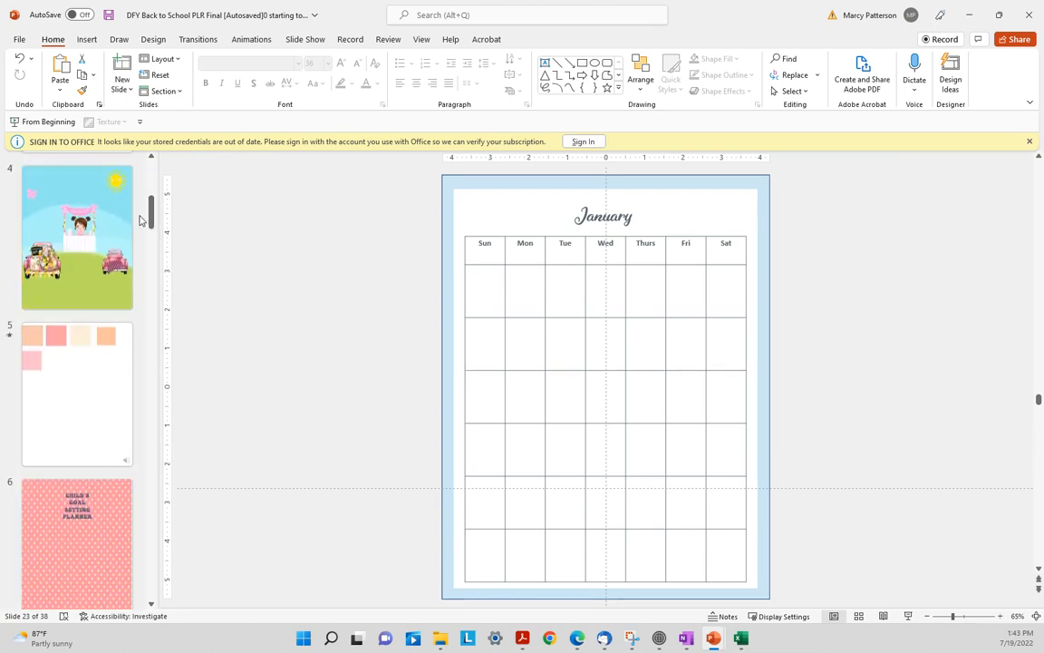
scroll(79, 410, "up", 2)
left_click(79, 409)
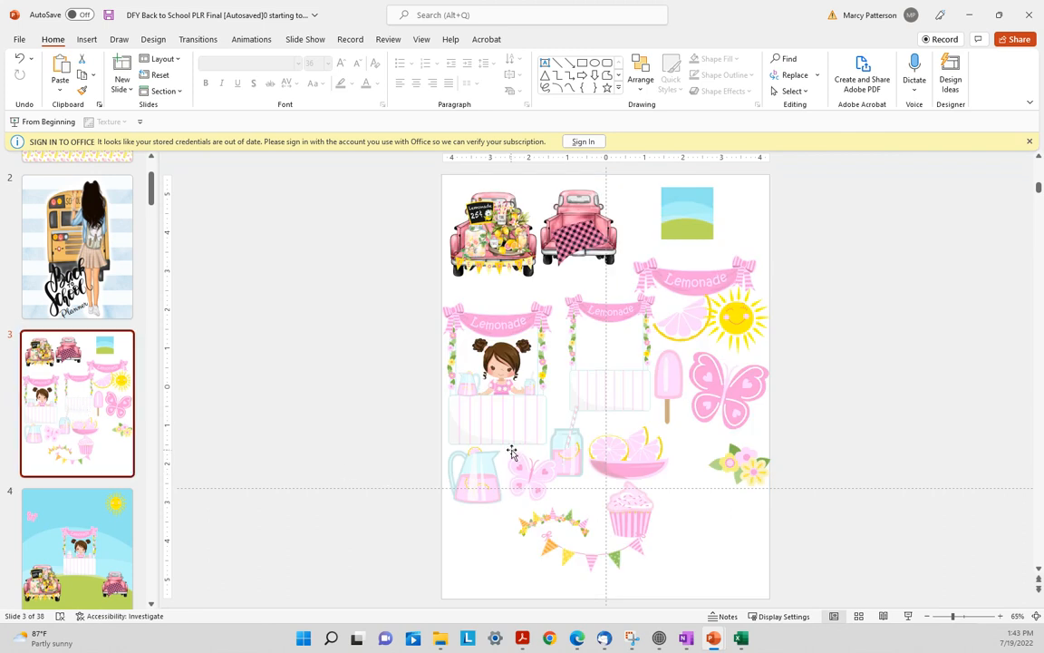
left_click(564, 443)
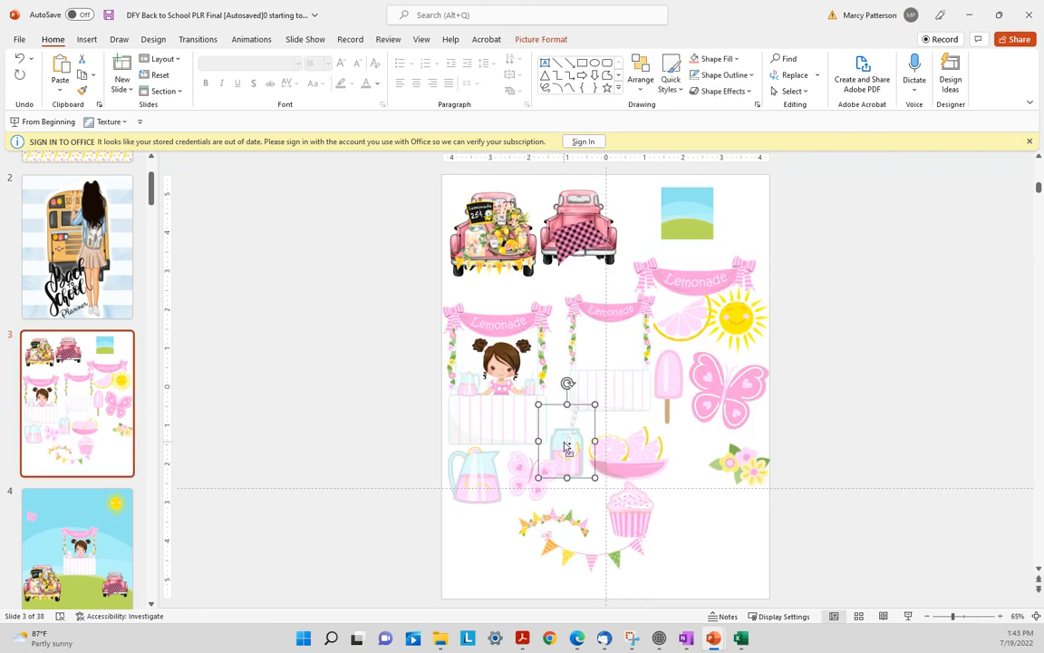
Paste the lemonade jar picture onto the January calendar page, slide 23
left_click(79, 545)
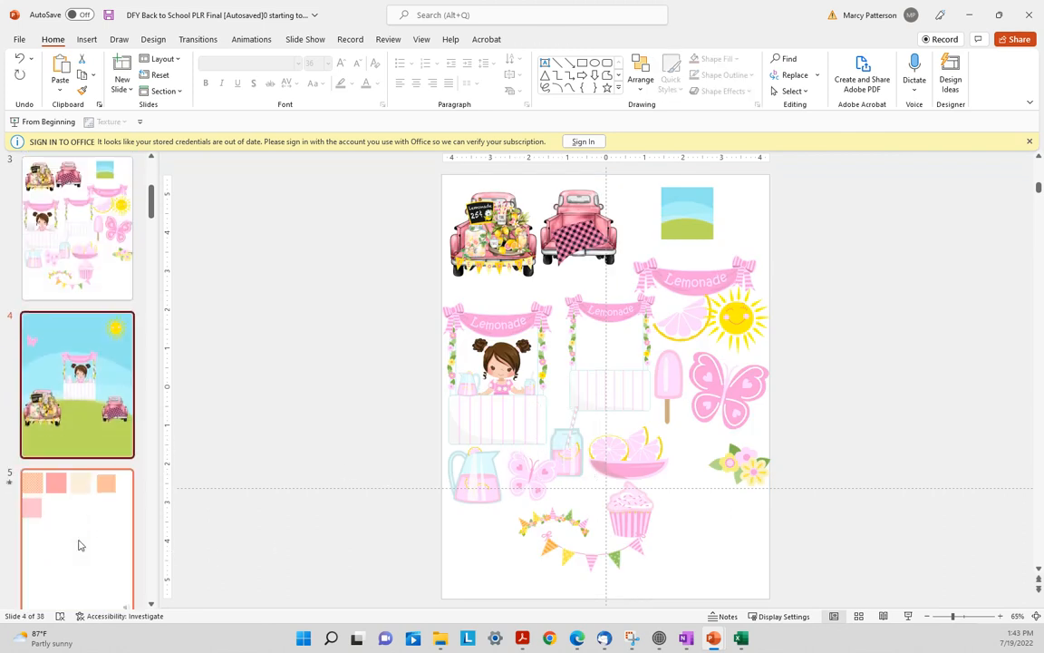
key("Down")
key("Down")
key("Down")
key("Down")
key("Down")
key("Down")
key("Down")
key("Down")
key("Down")
key("Down")
key("Down")
key("Down")
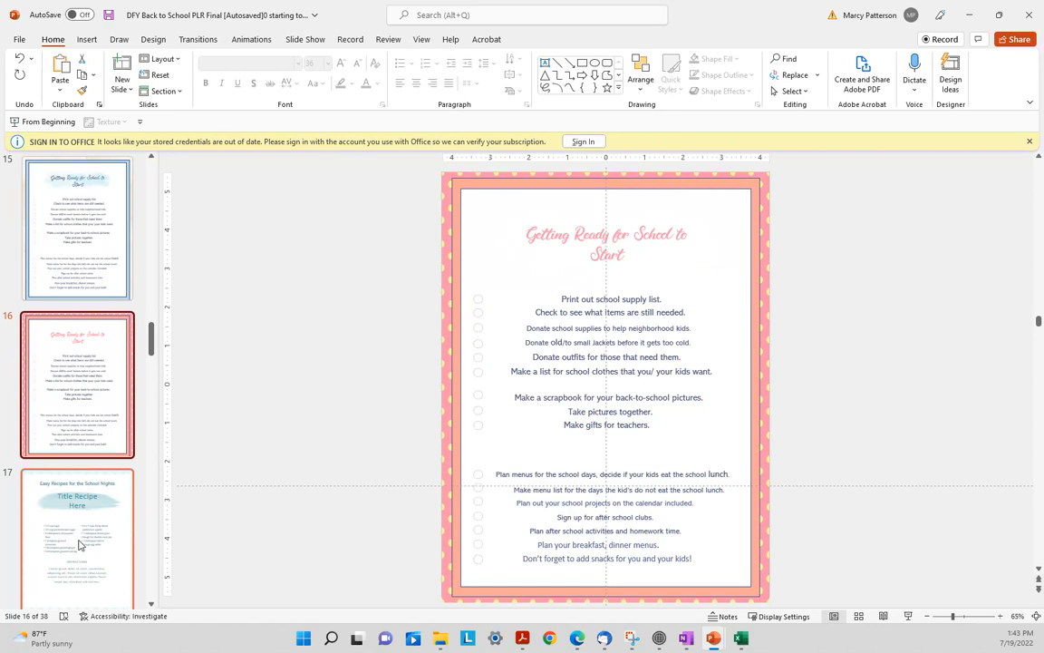
key("Down")
key("Down")
key("Down")
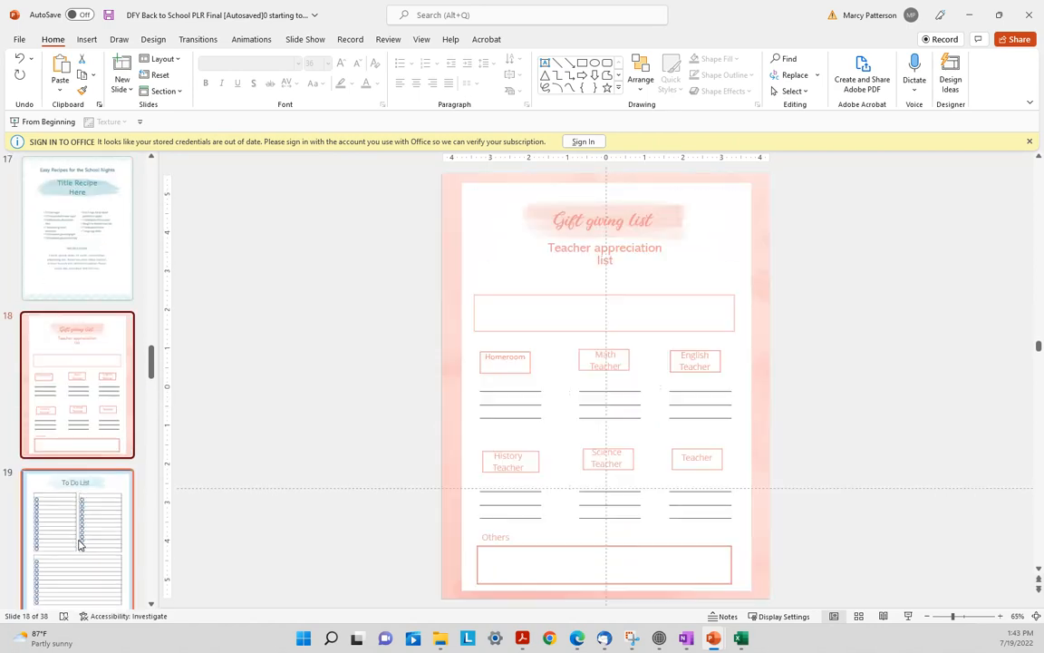
key("Down")
key("Down")
key("Down")
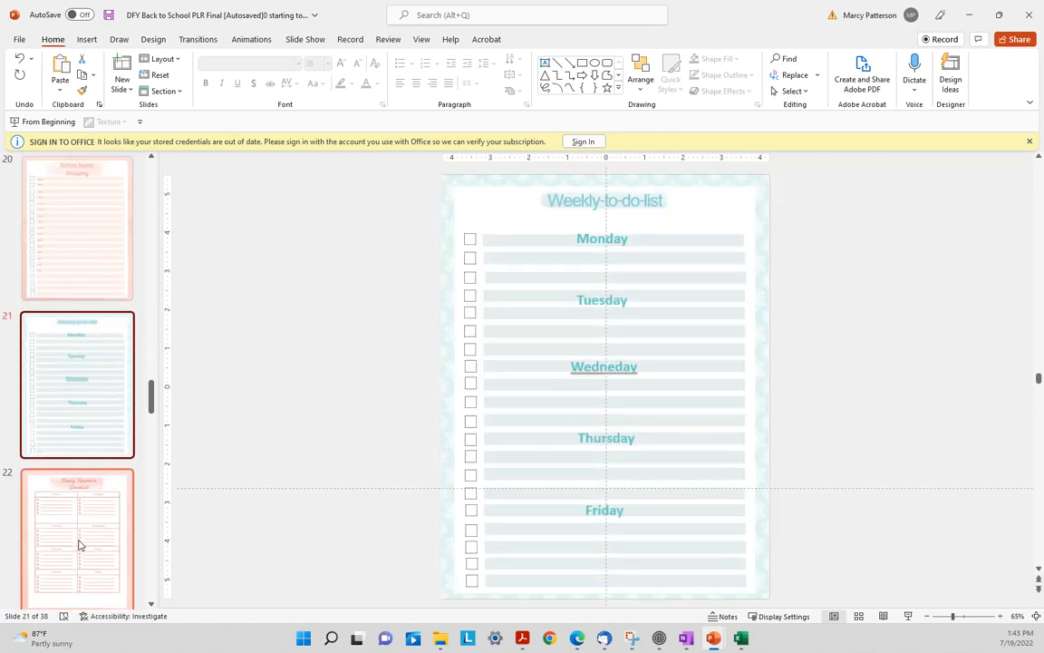
key("Down")
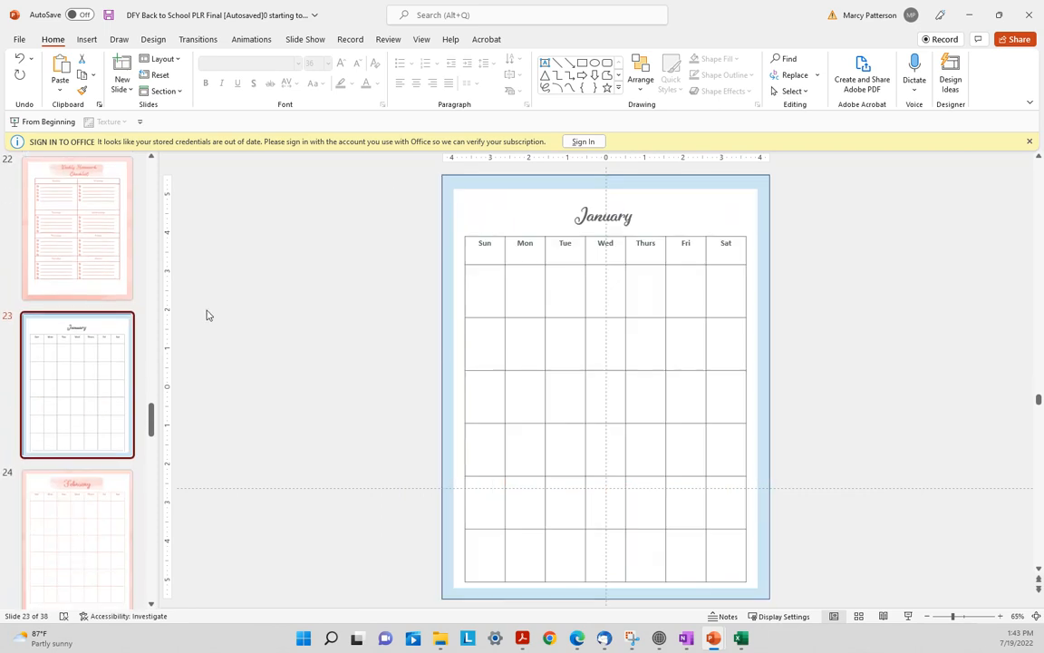
left_click(506, 220)
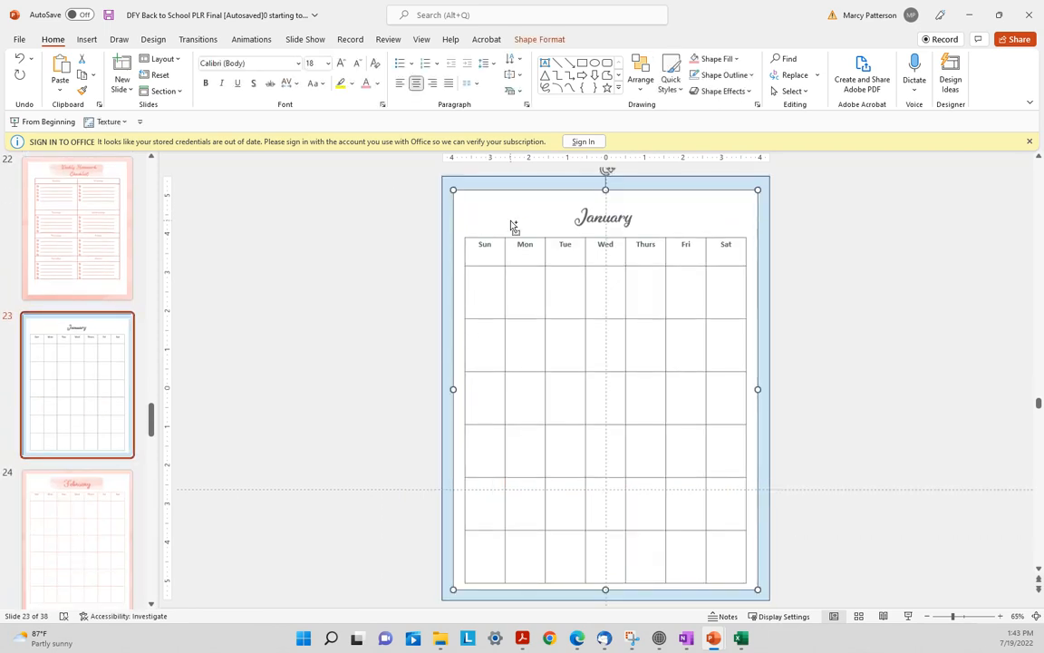
key("ctrl+v")
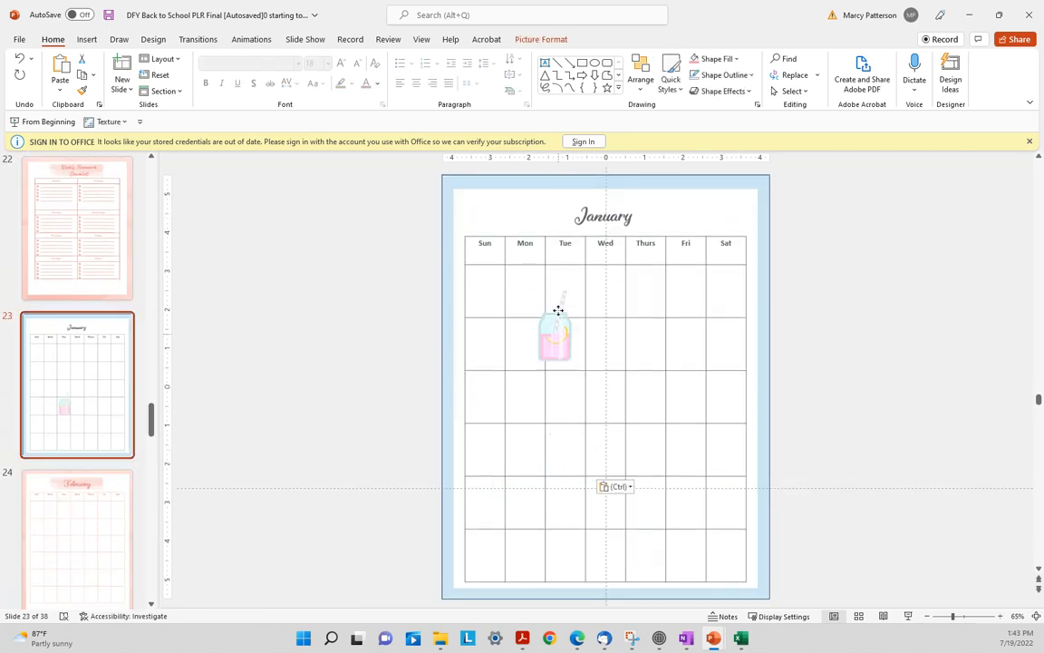